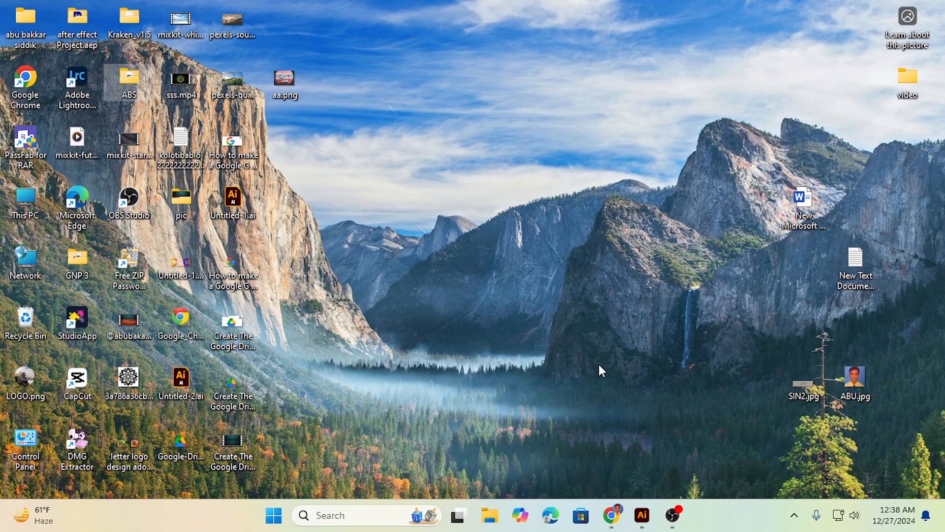
Switch to Illustrator and delete the existing M logo, keeping the colour swatches
click(642, 515)
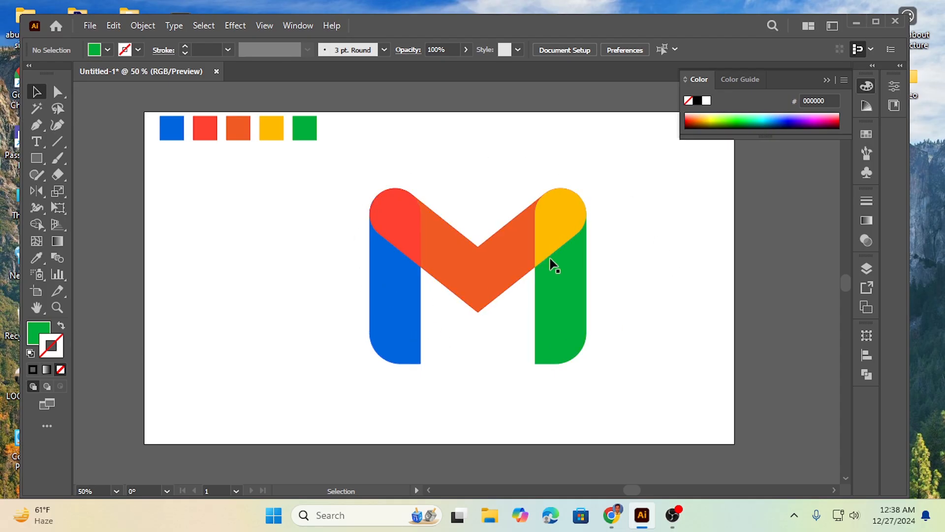
drag(373, 163, 582, 376)
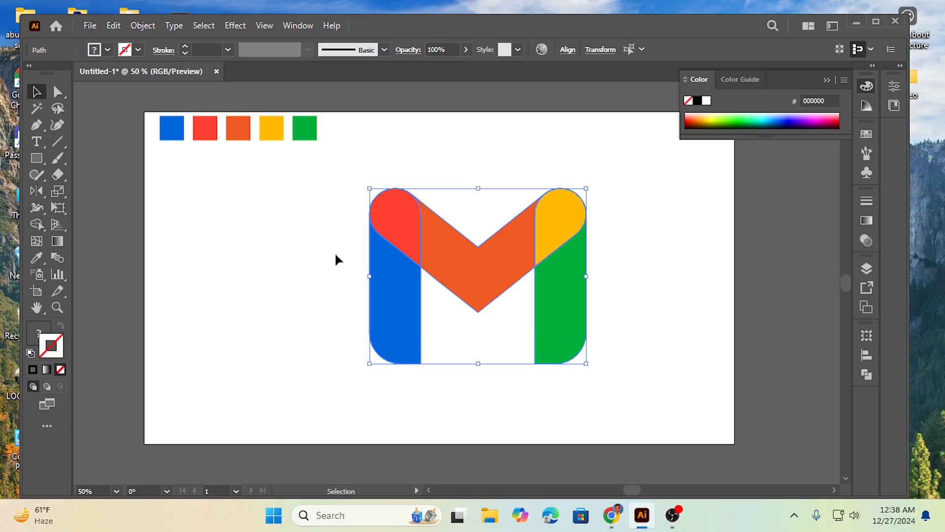
drag(337, 206, 597, 341)
key(Delete)
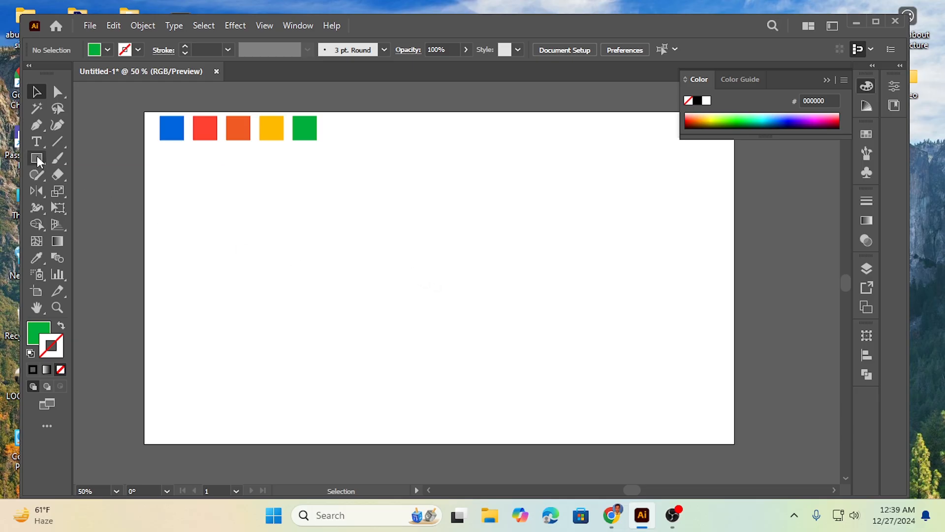
Draw a tall green rectangle in the middle of the artboard with the Rectangle tool
drag(37, 159, 119, 157)
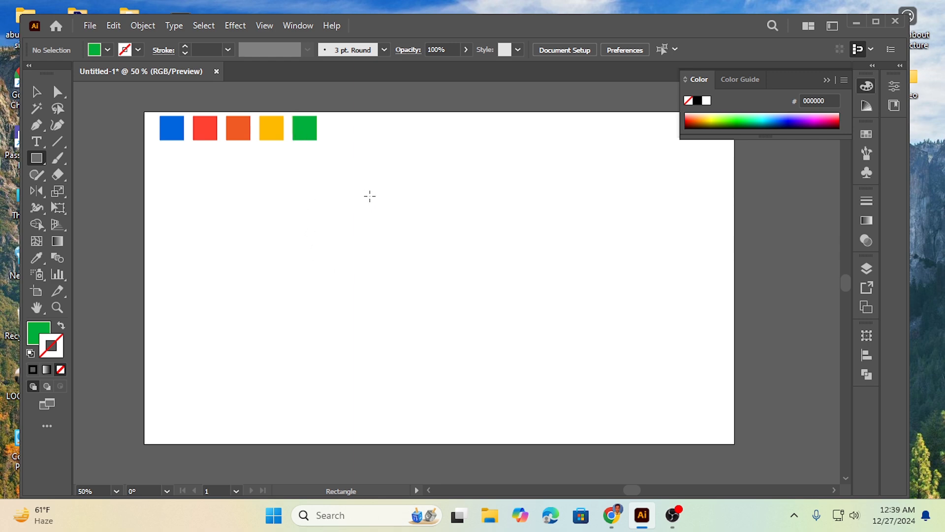
drag(369, 196, 425, 417)
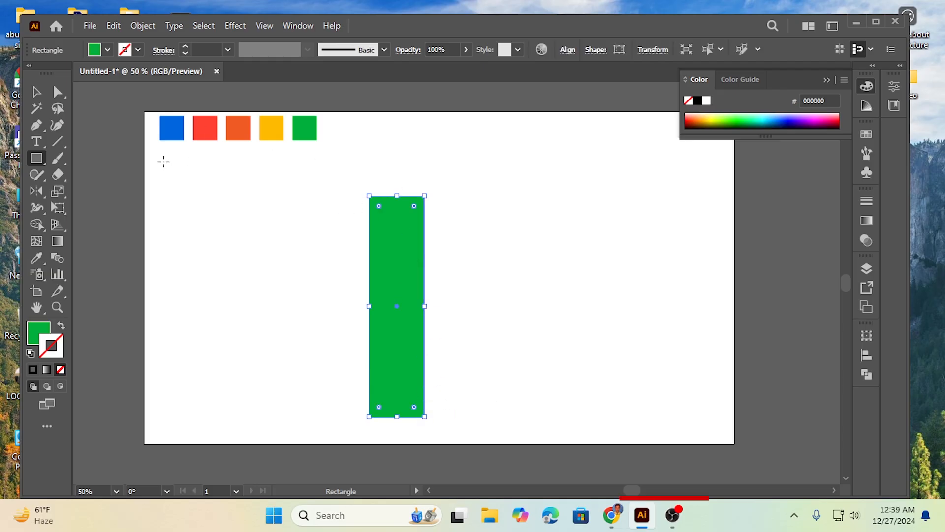
click(38, 94)
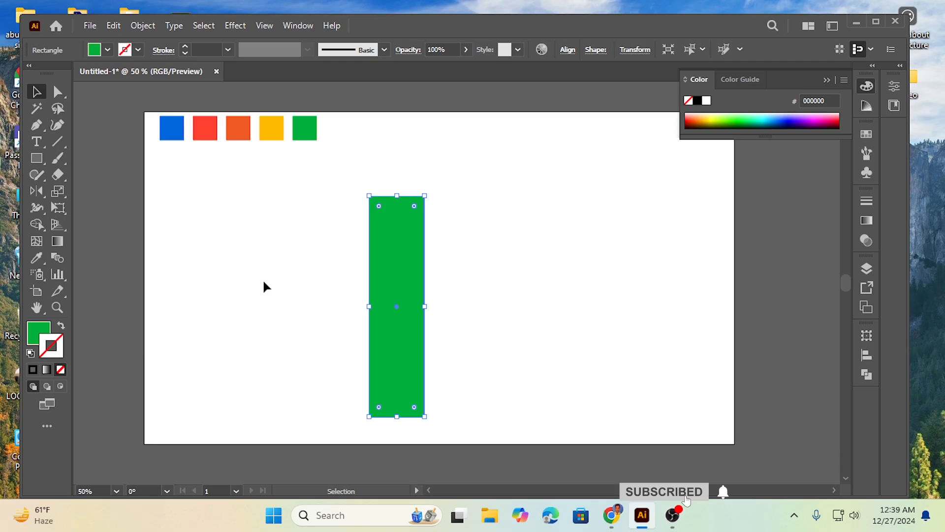
click(273, 250)
Round both top corners of the green rectangle fully into a semicircular top
click(58, 92)
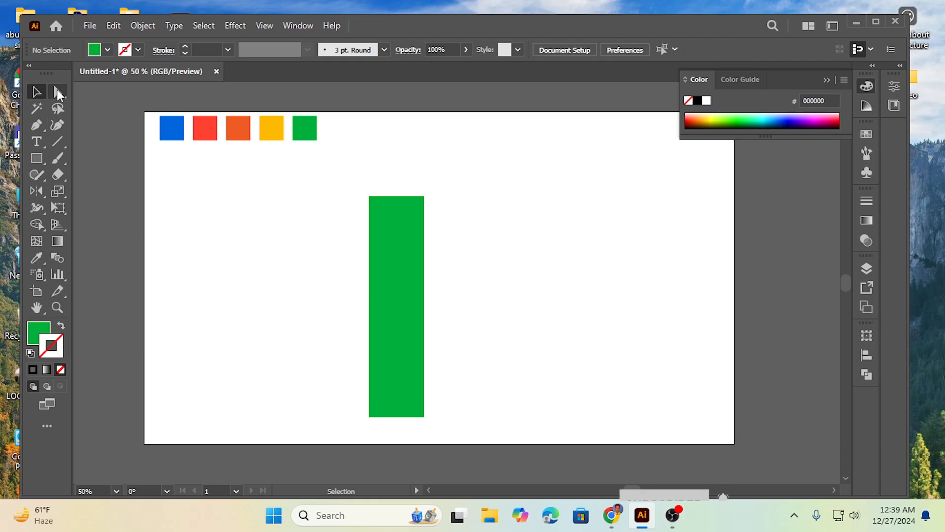
drag(344, 181, 442, 245)
drag(382, 211, 393, 250)
click(323, 394)
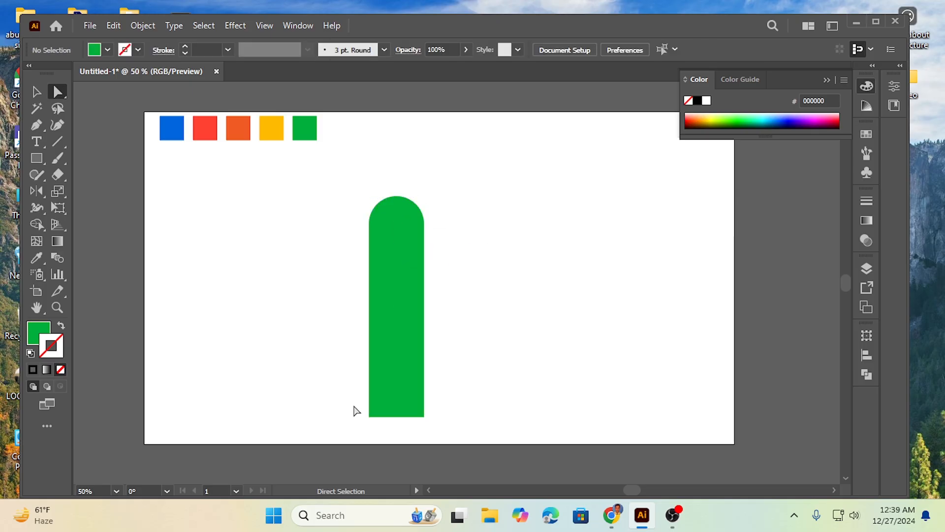
Round the green bar's bottom-left corner to about 69.5 px
click(370, 414)
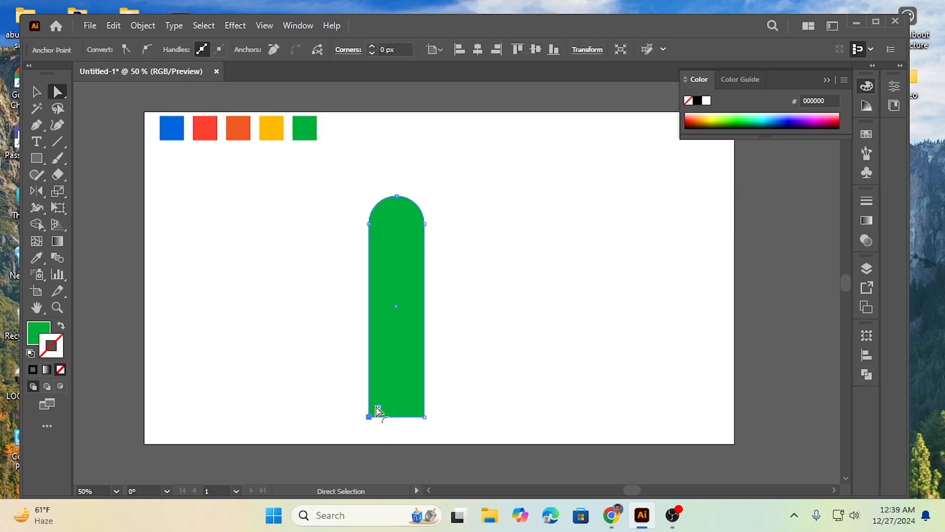
drag(379, 410, 402, 390)
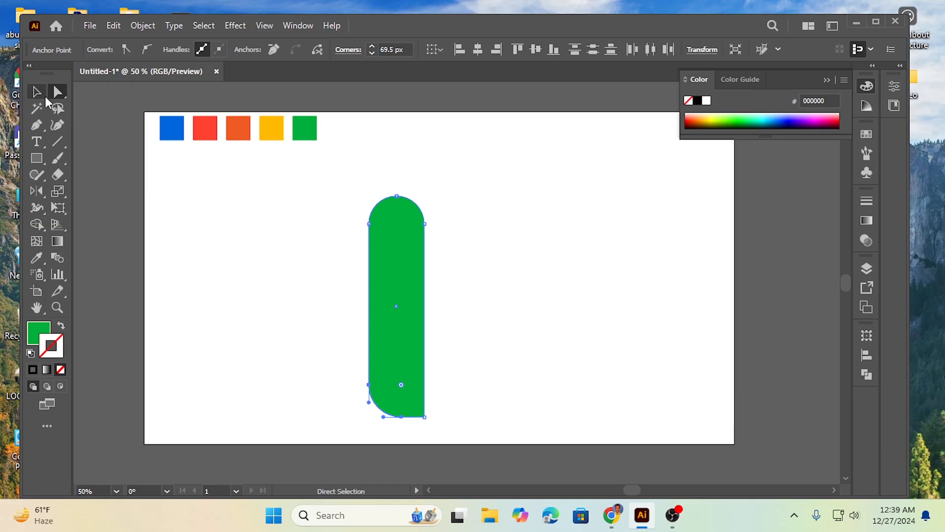
click(39, 95)
click(278, 241)
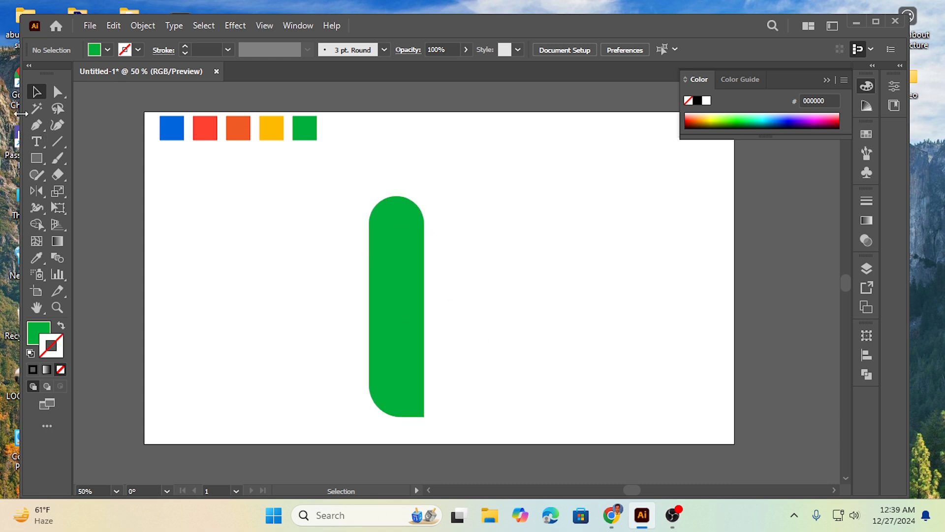
Draw a second rectangle over the green bar's straight section and move it off to the right
click(37, 158)
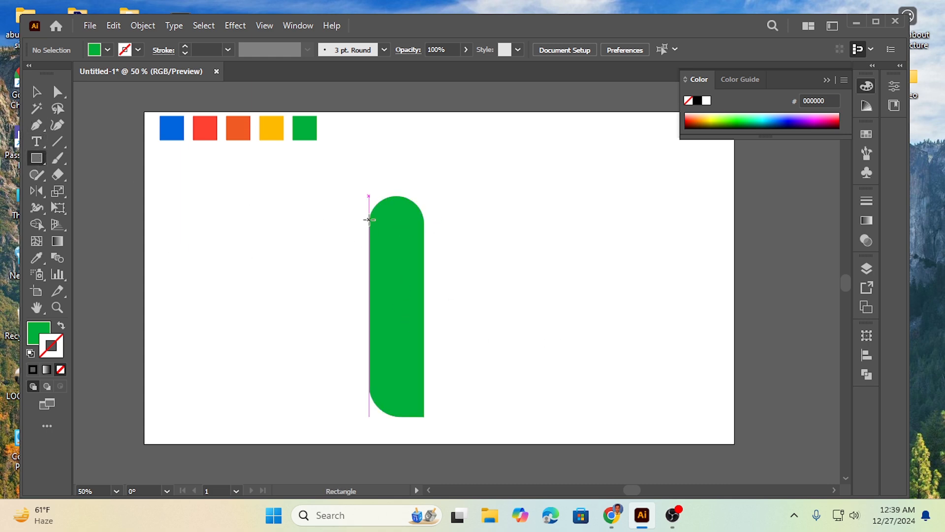
mouse_move(371, 218)
mouse_down()
mouse_move(434, 232)
mouse_move(420, 277)
mouse_move(424, 397)
mouse_move(425, 389)
mouse_up()
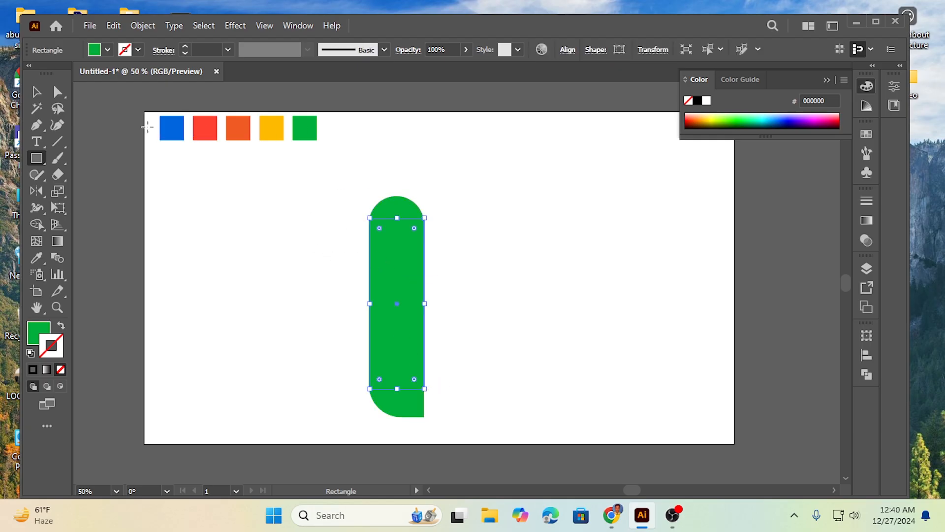
click(38, 94)
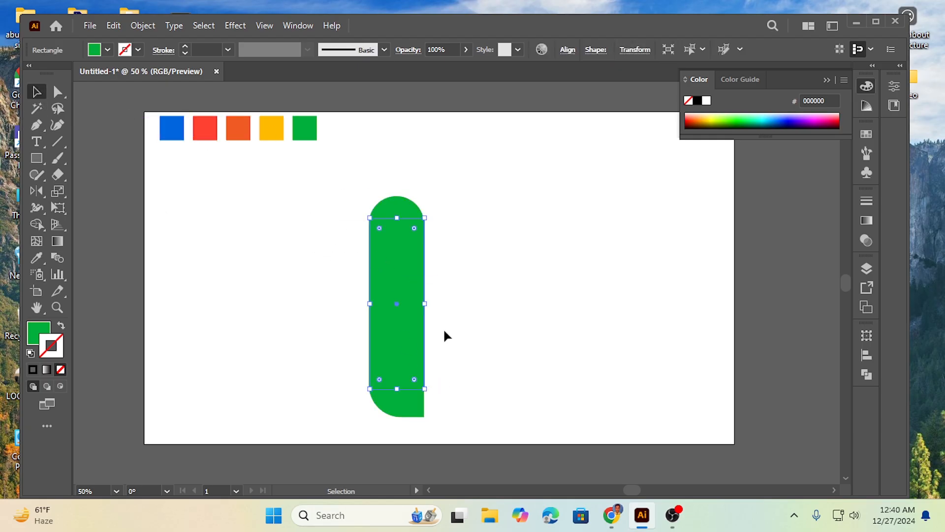
drag(408, 275, 542, 274)
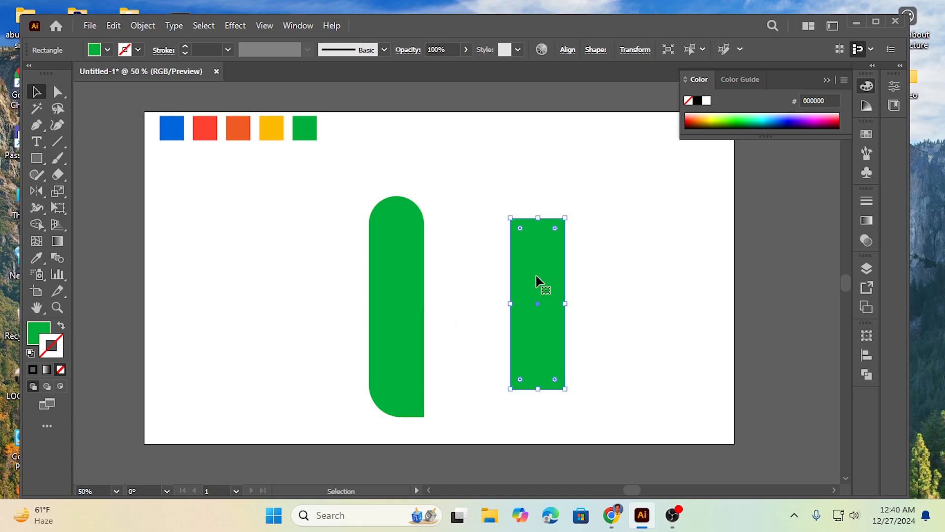
click(503, 203)
Round the second rectangle's top corners fully into a semicircle
click(58, 92)
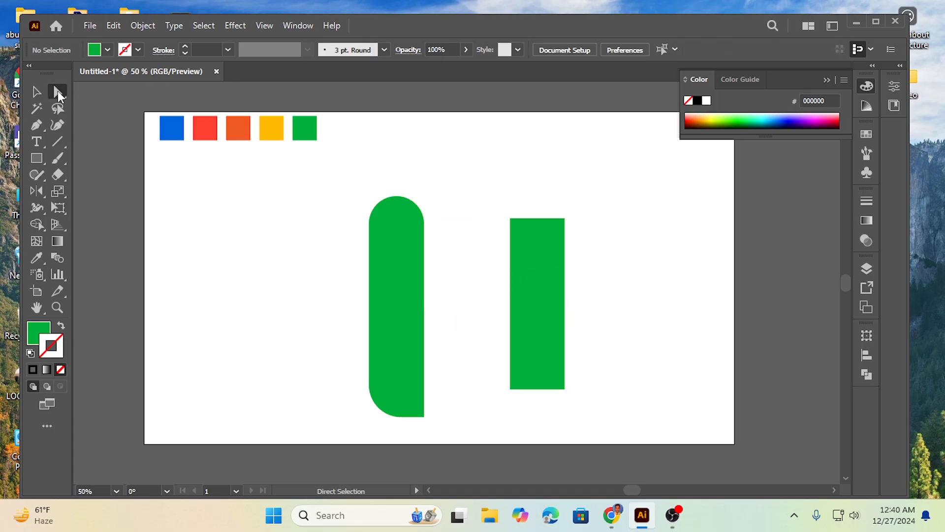
drag(486, 207, 601, 258)
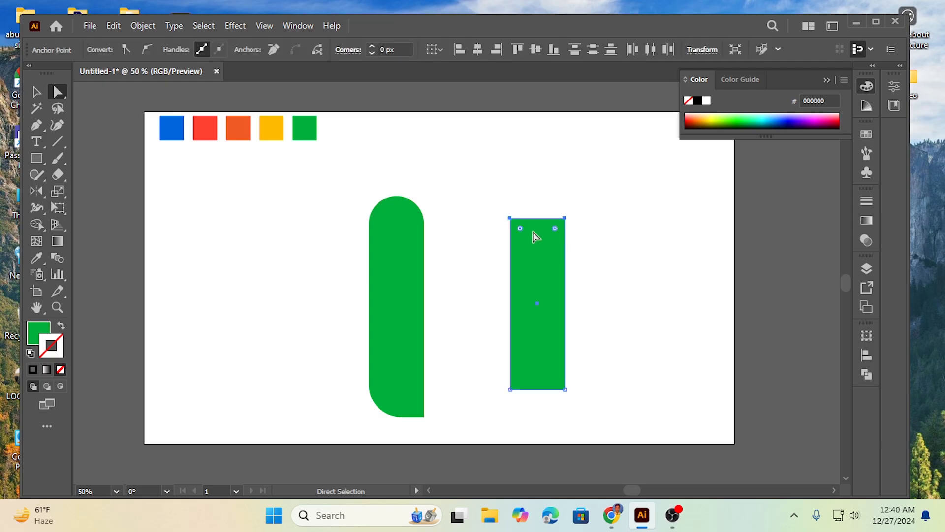
drag(520, 228, 547, 273)
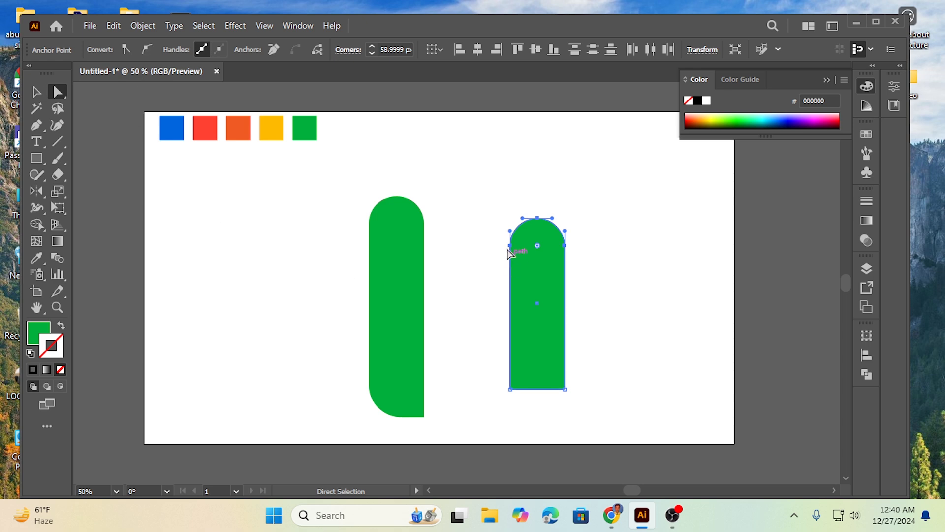
click(38, 92)
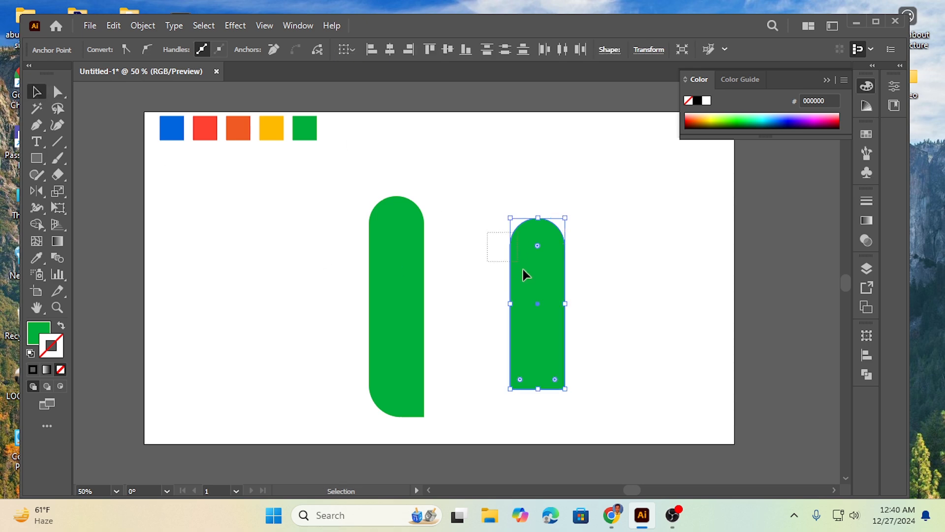
Set the second rectangle's fill colour to black
click(106, 50)
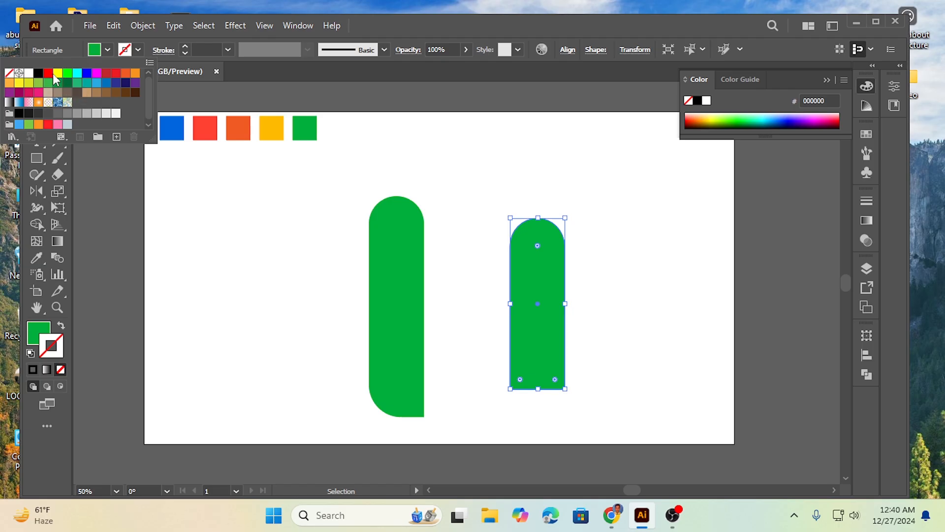
click(38, 73)
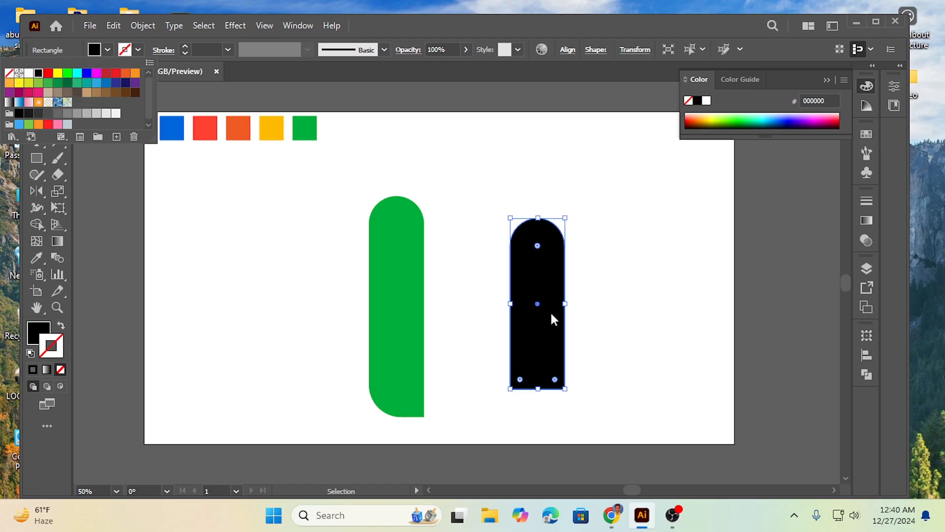
click(473, 205)
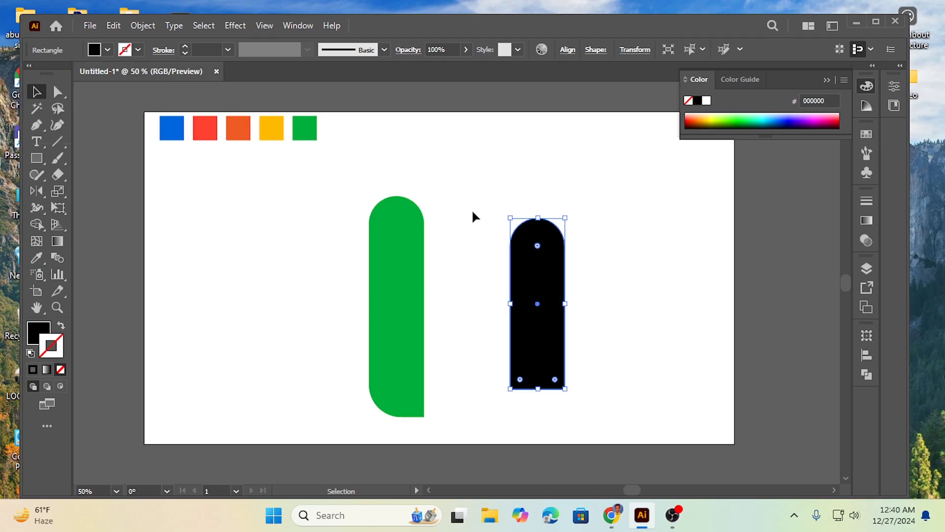
Rotate the black bar diagonally and position its rounded end over the top of the green bar
drag(472, 209, 586, 317)
drag(505, 391, 597, 387)
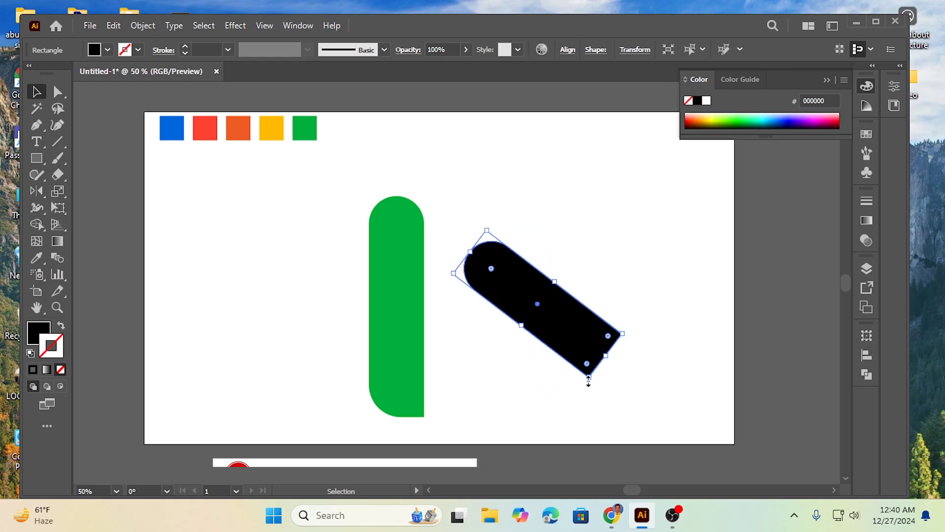
drag(559, 326, 473, 289)
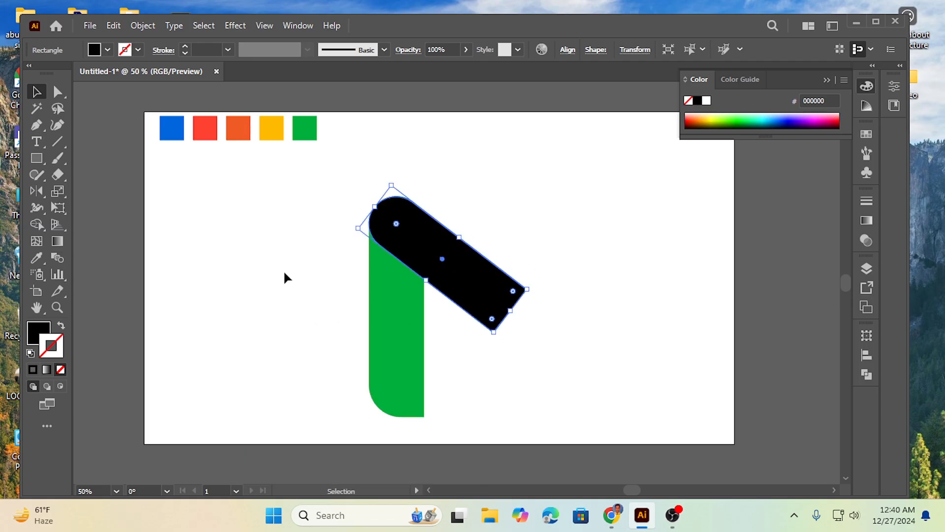
click(295, 298)
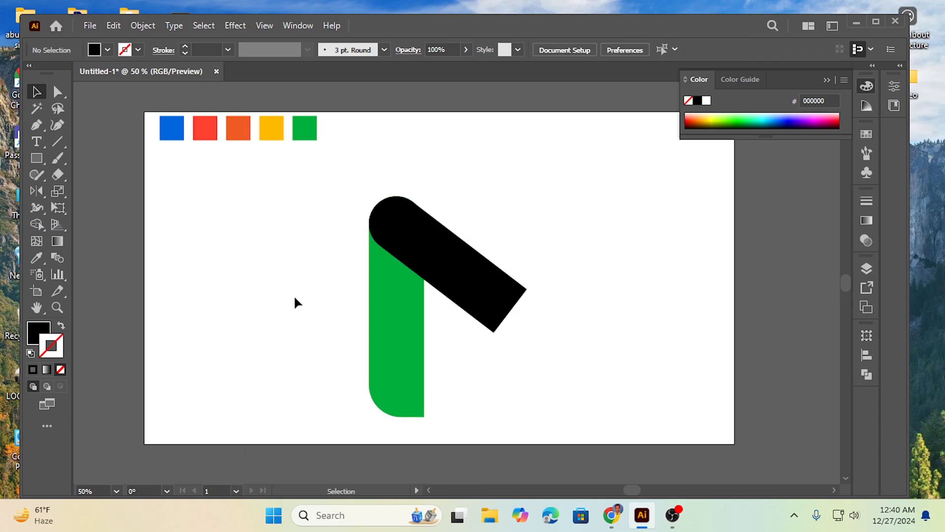
Lengthen the diagonal black bar toward the lower right
click(506, 308)
drag(512, 311, 543, 330)
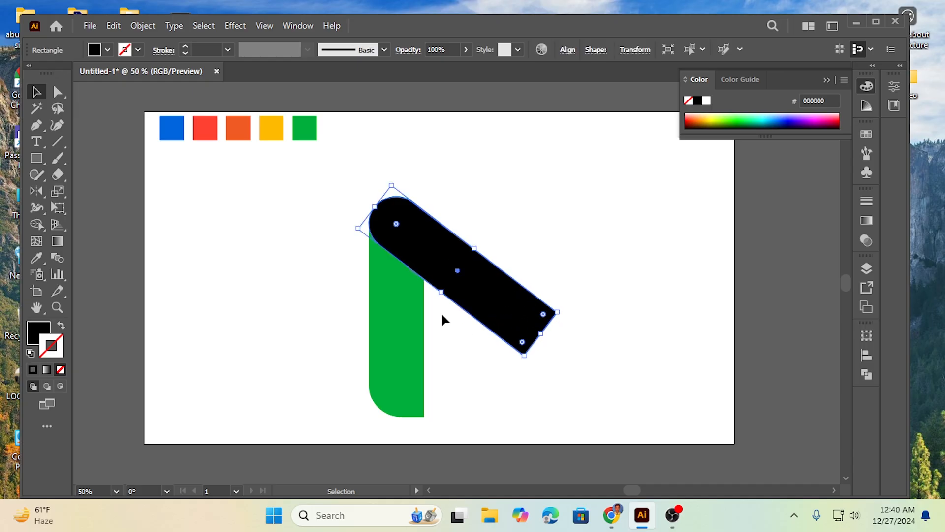
click(324, 276)
Select both bars and reflect a copy vertically about a point to their right
drag(310, 186, 539, 382)
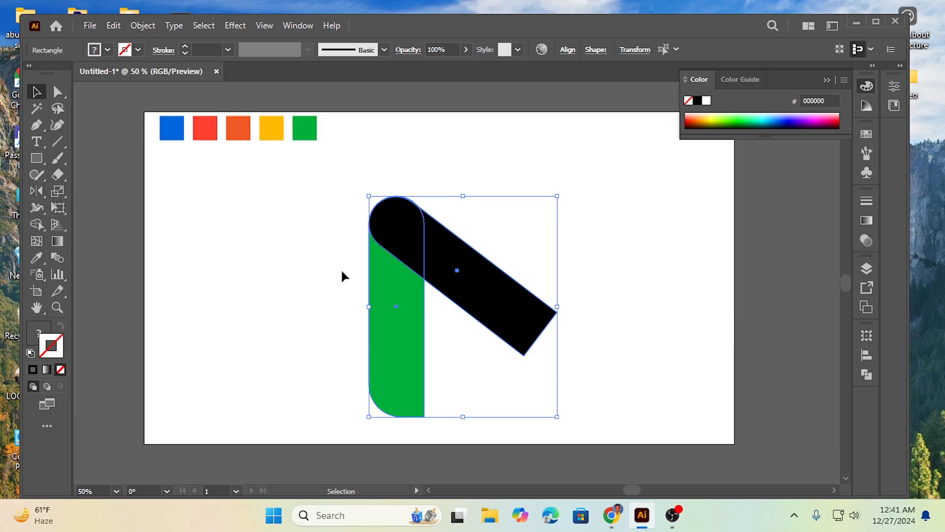
click(37, 192)
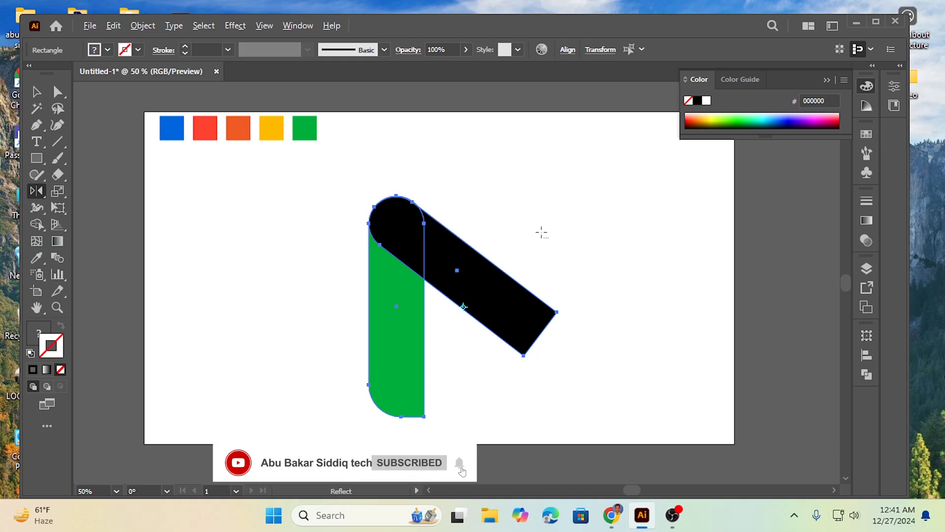
alt+click(542, 232)
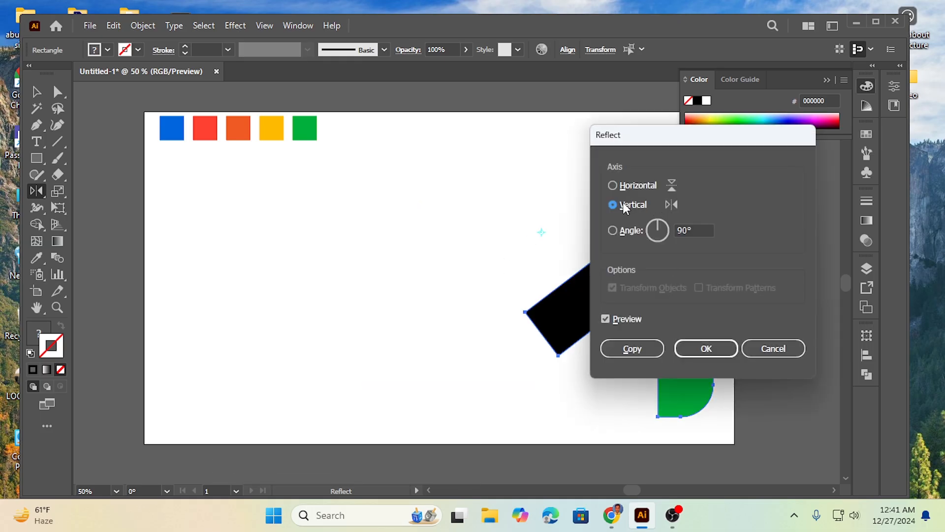
click(633, 349)
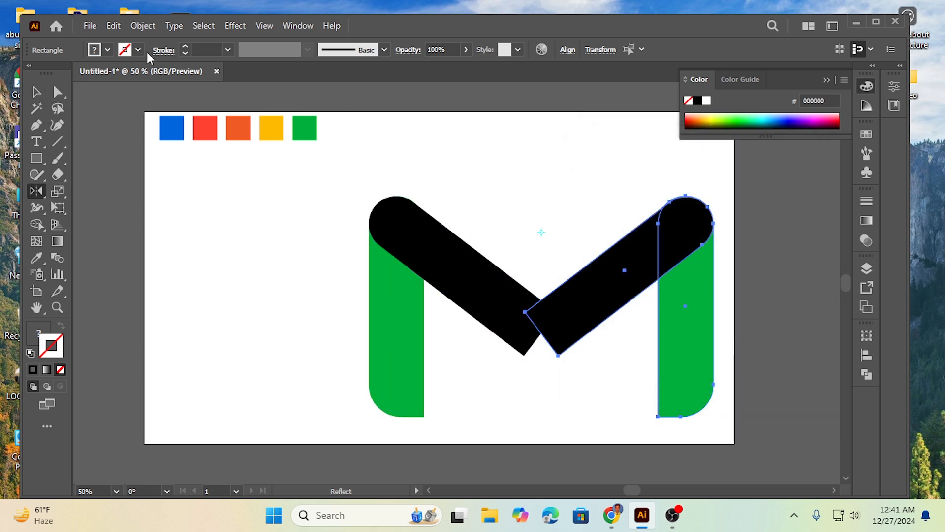
Move the mirrored copy 135 px left so the two diagonal bars meet in a V
click(37, 91)
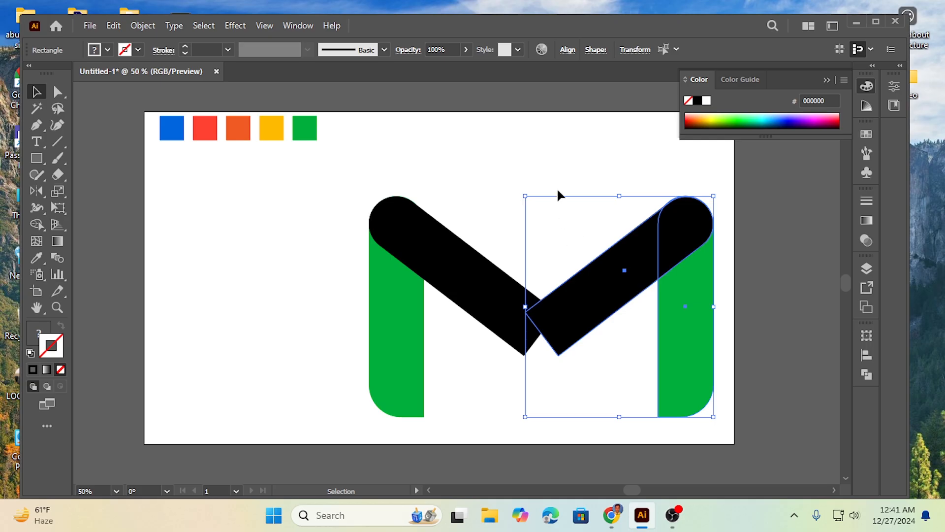
drag(650, 269, 590, 270)
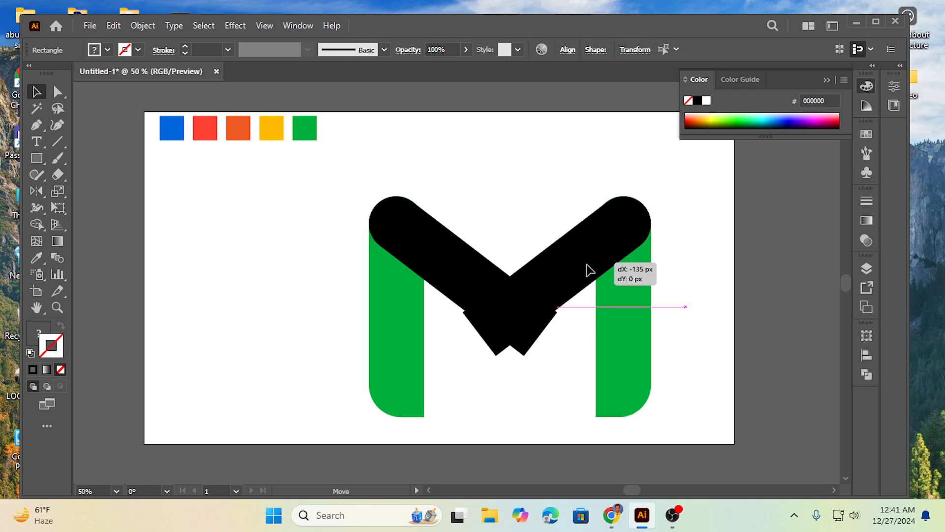
drag(590, 269, 590, 270)
click(306, 288)
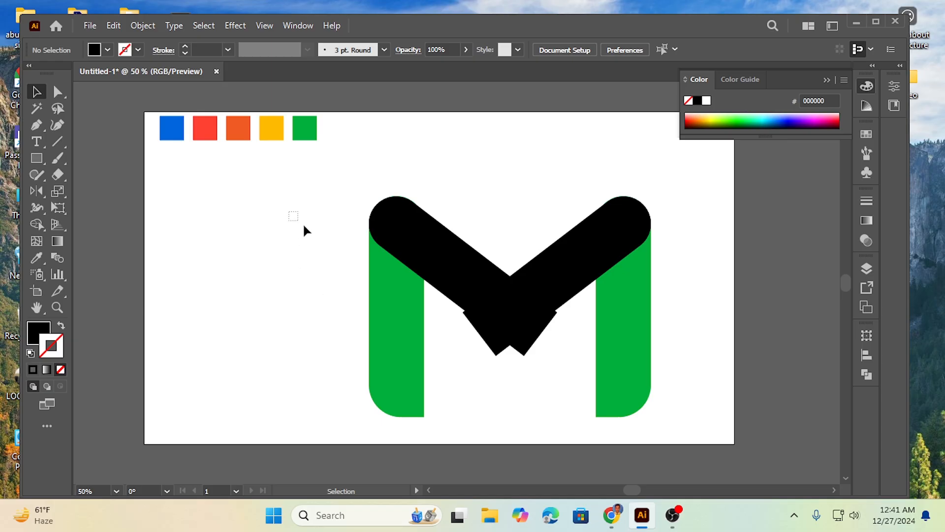
Select all shapes and use Shape Builder to remove the two tips protruding below the V
drag(290, 212, 658, 417)
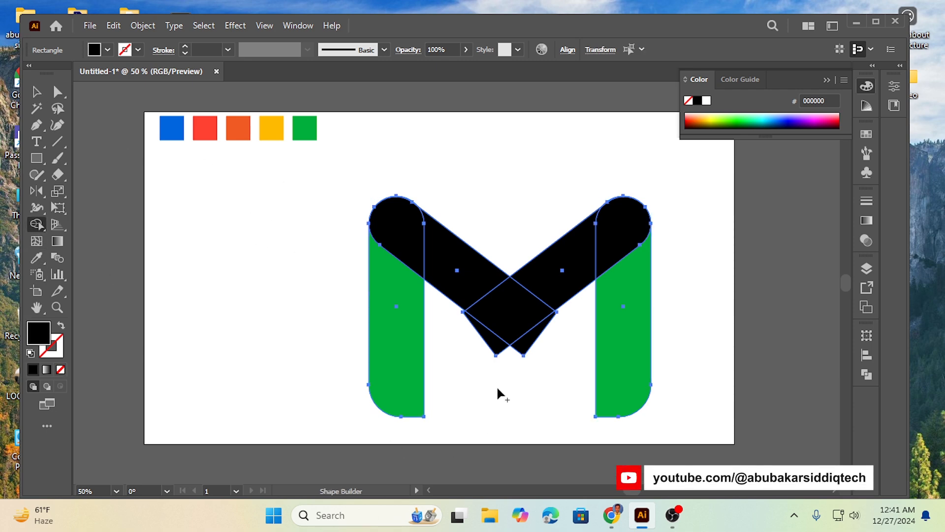
alt+click(495, 345)
alt+click(526, 346)
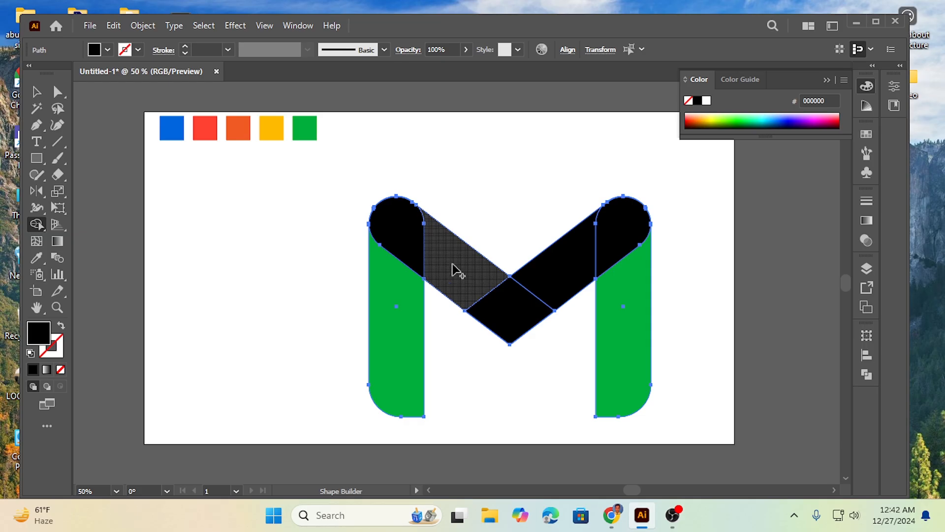
Use Shape Builder to merge the two diagonal bars into one V and split each side bar into a separate top cap and lower bar
mouse_move(453, 270)
mouse_down()
mouse_move(494, 293)
mouse_move(549, 283)
mouse_up()
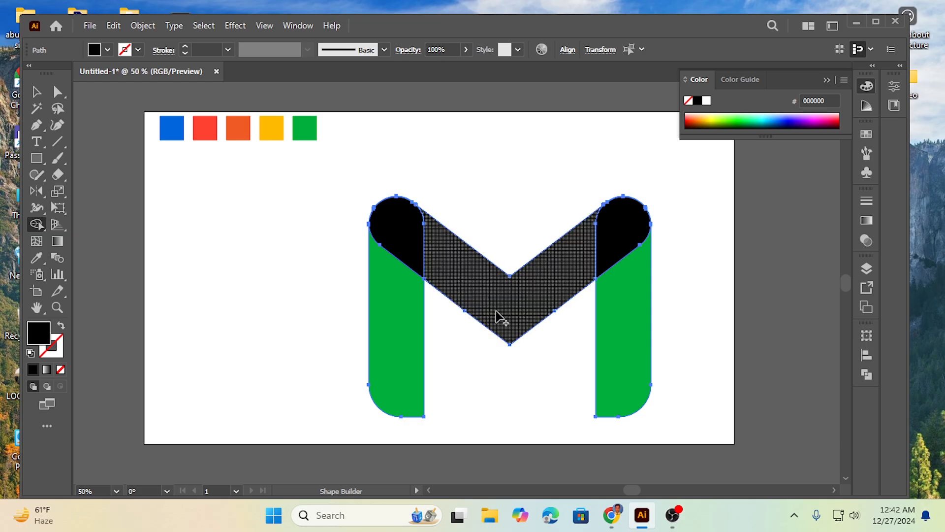
click(404, 330)
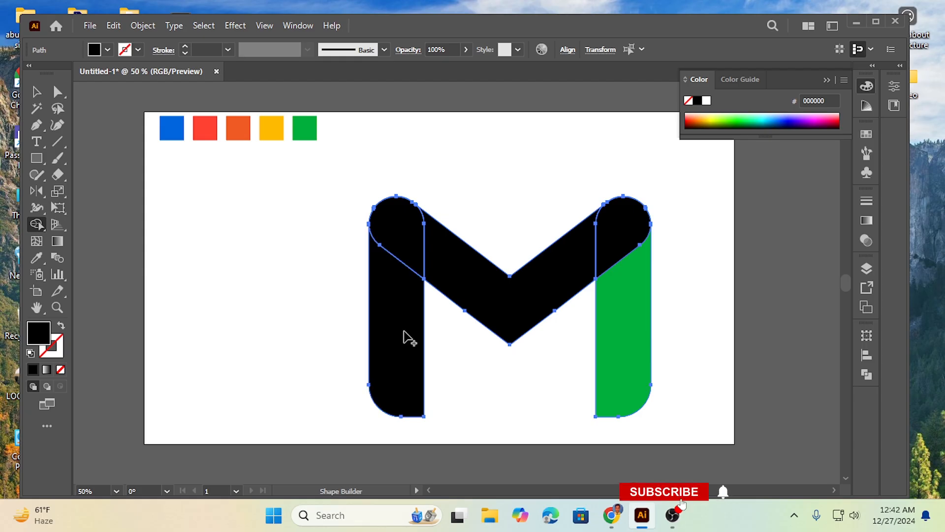
click(403, 245)
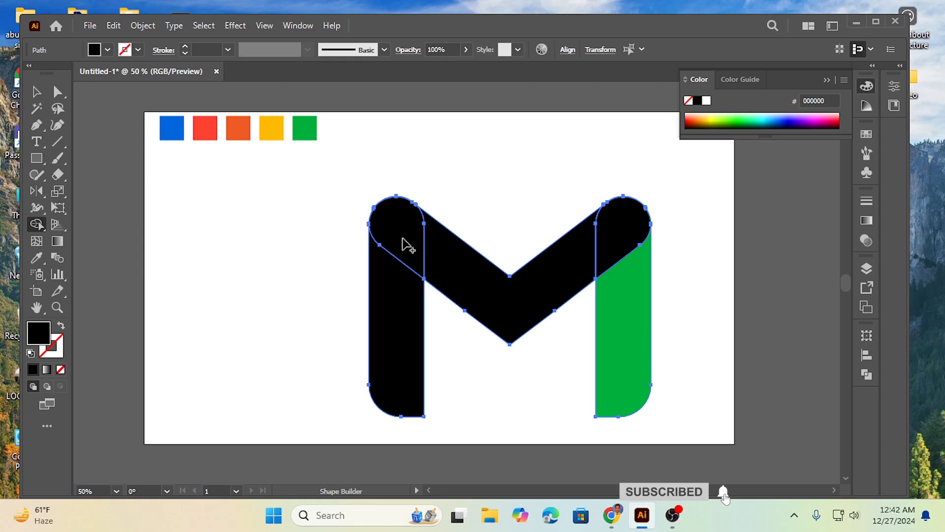
click(625, 243)
click(633, 321)
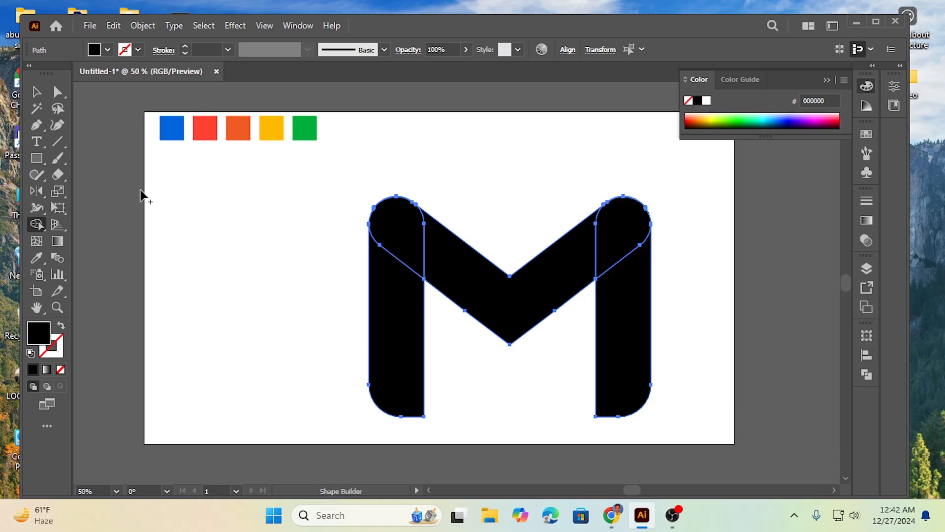
Select each separate piece of the M in turn to check how the shapes are divided
click(37, 91)
click(301, 336)
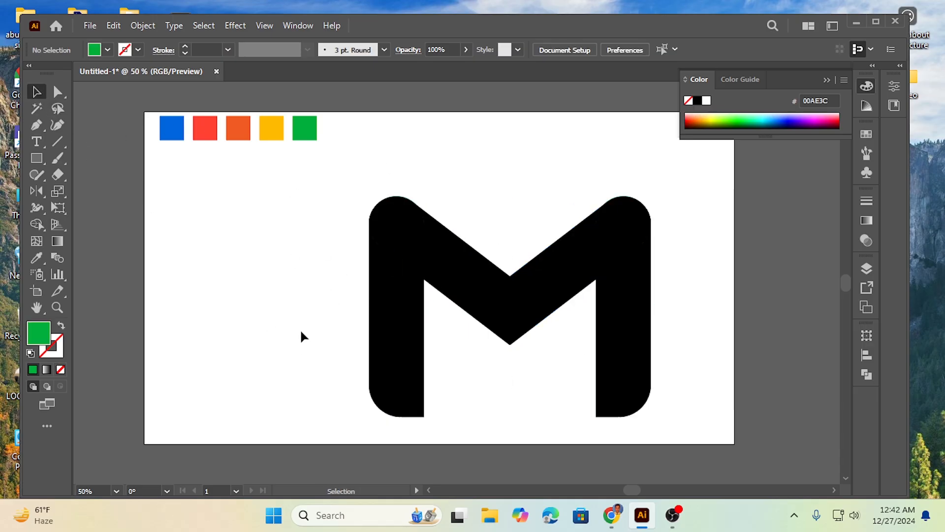
drag(296, 295, 405, 381)
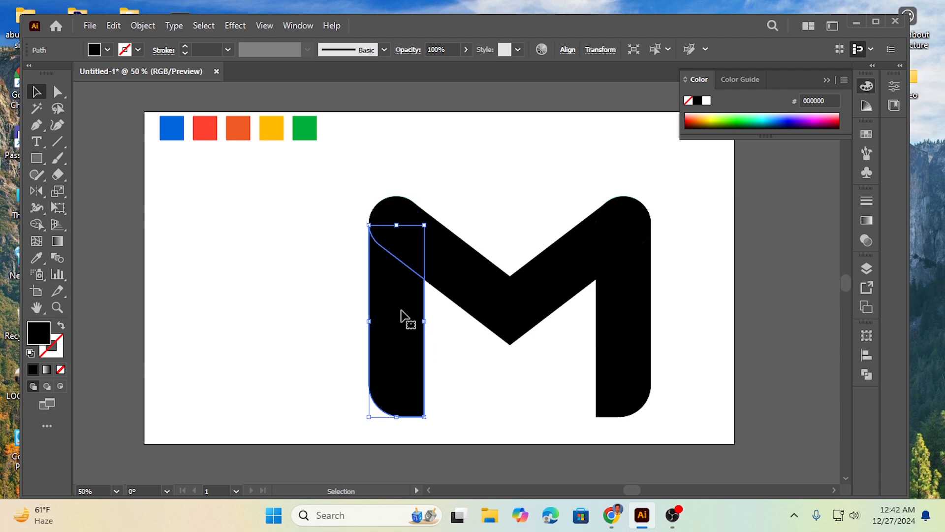
click(295, 227)
click(391, 208)
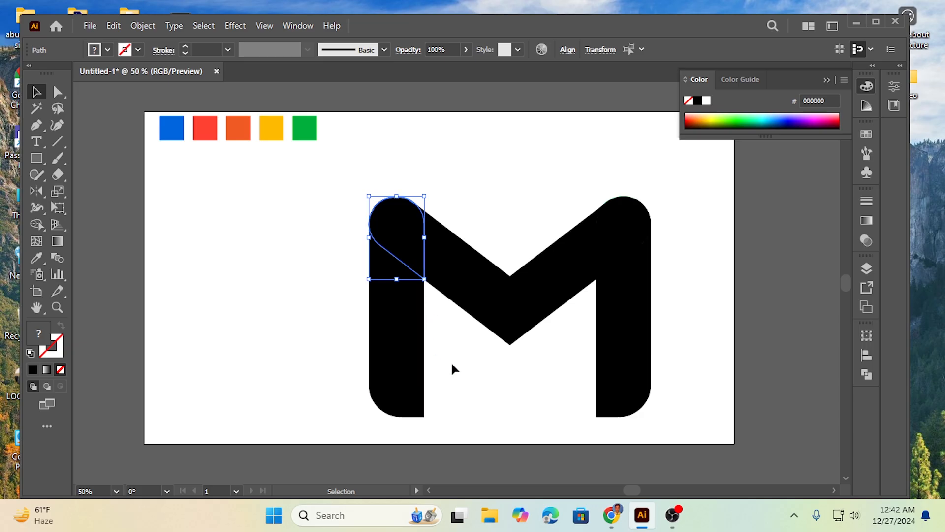
click(298, 298)
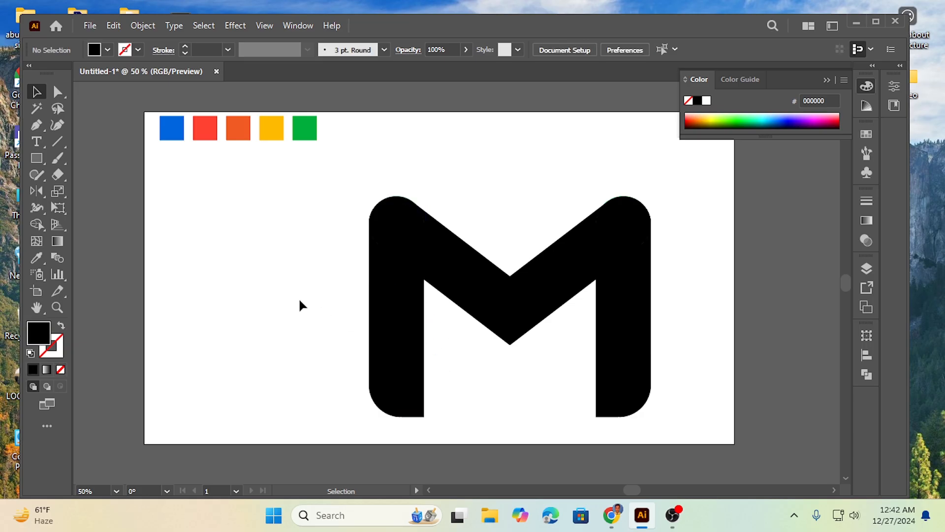
drag(304, 312, 436, 368)
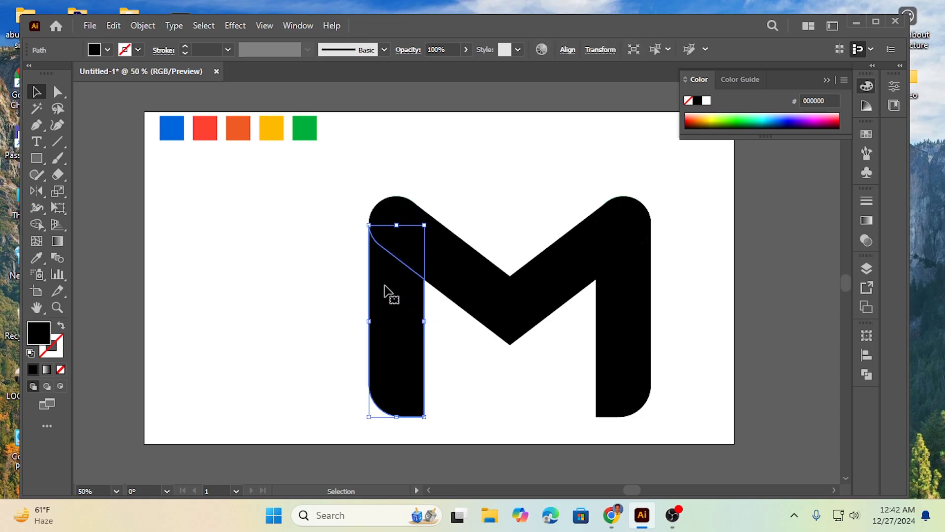
click(315, 294)
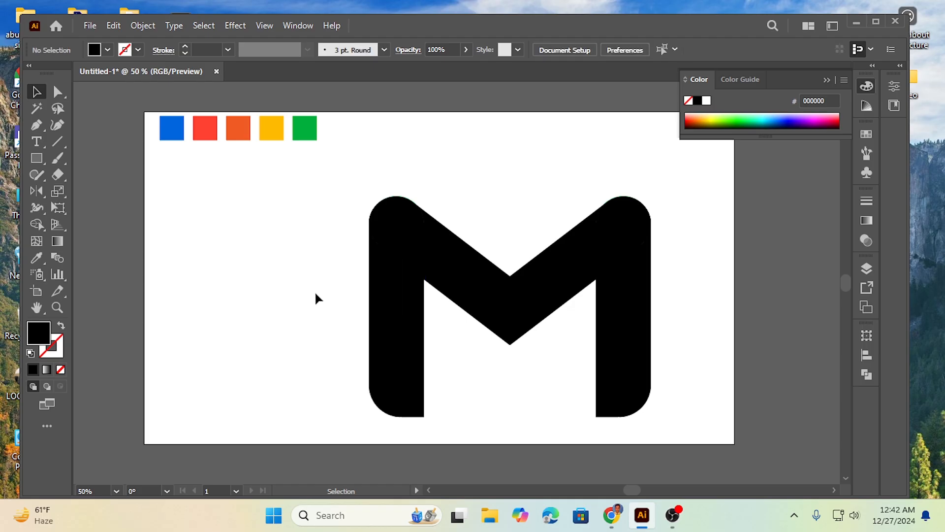
drag(384, 182, 407, 223)
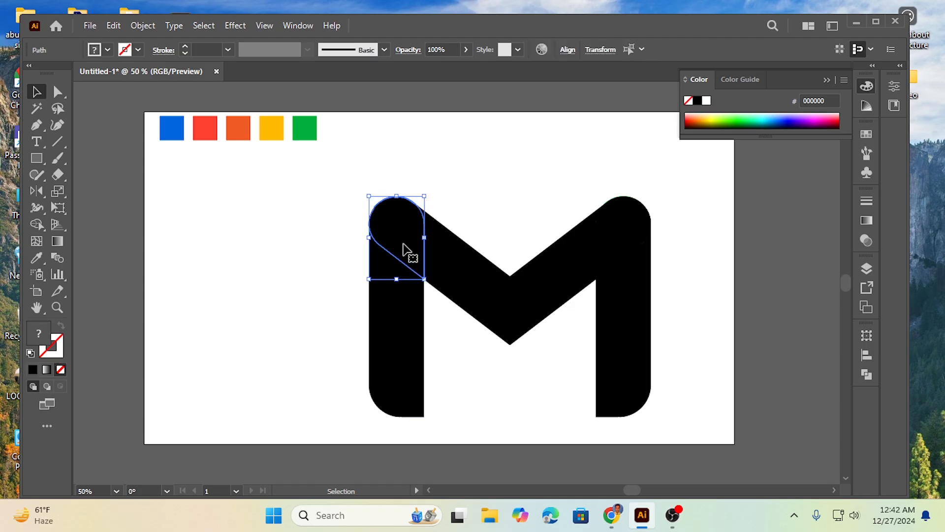
click(480, 359)
drag(525, 340, 526, 346)
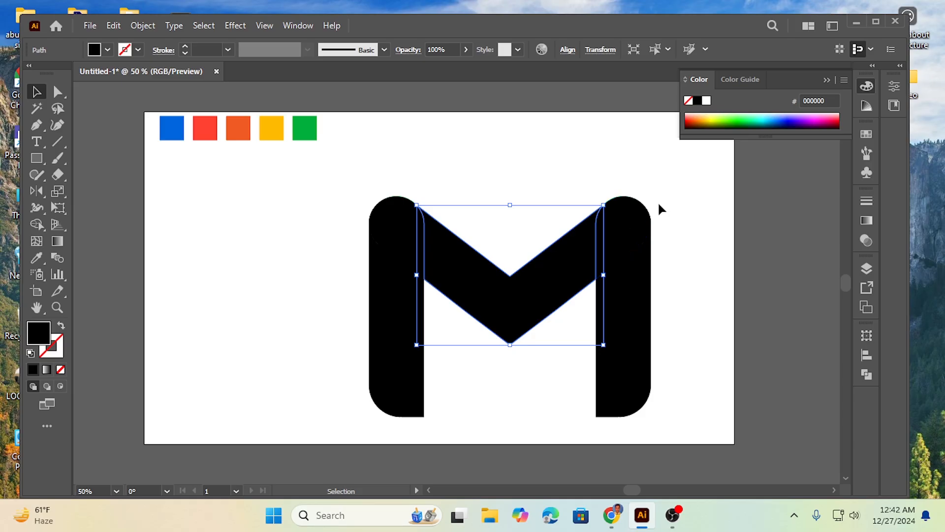
click(687, 322)
drag(684, 365, 569, 397)
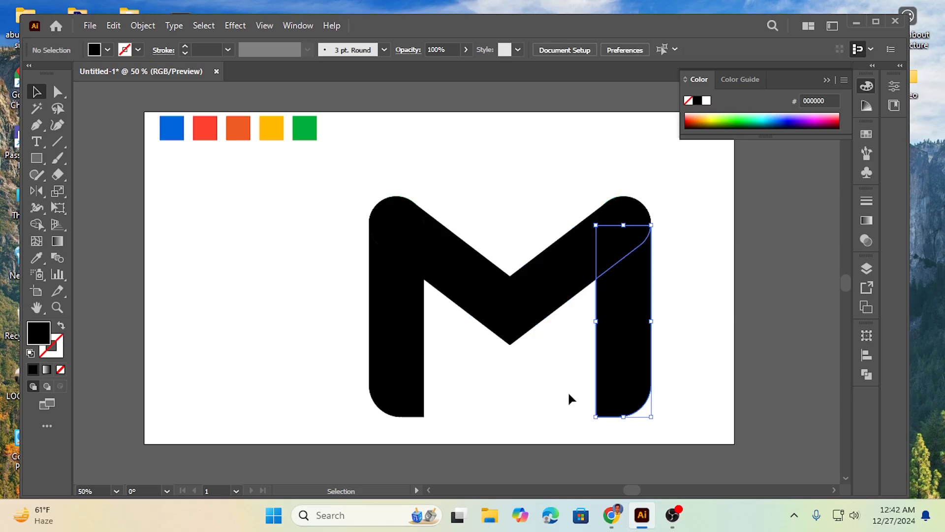
click(623, 162)
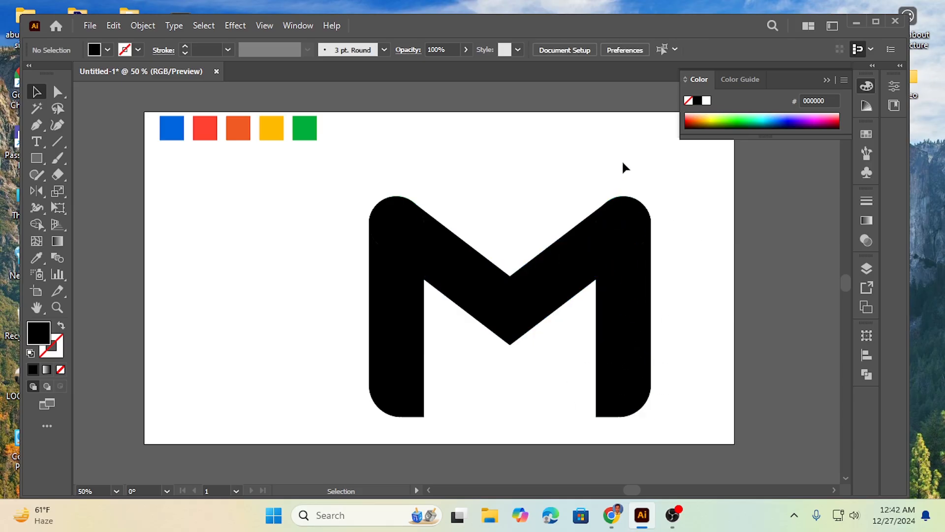
drag(623, 163, 638, 205)
click(693, 219)
drag(314, 196, 653, 379)
click(308, 320)
Fill the left lower bar with the blue swatch colour using the Eyedropper
drag(323, 321, 429, 384)
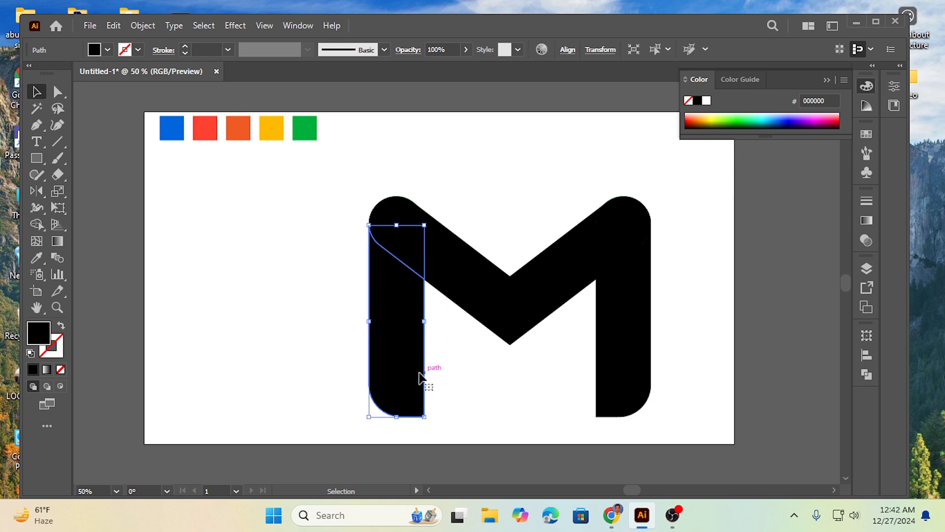
click(38, 258)
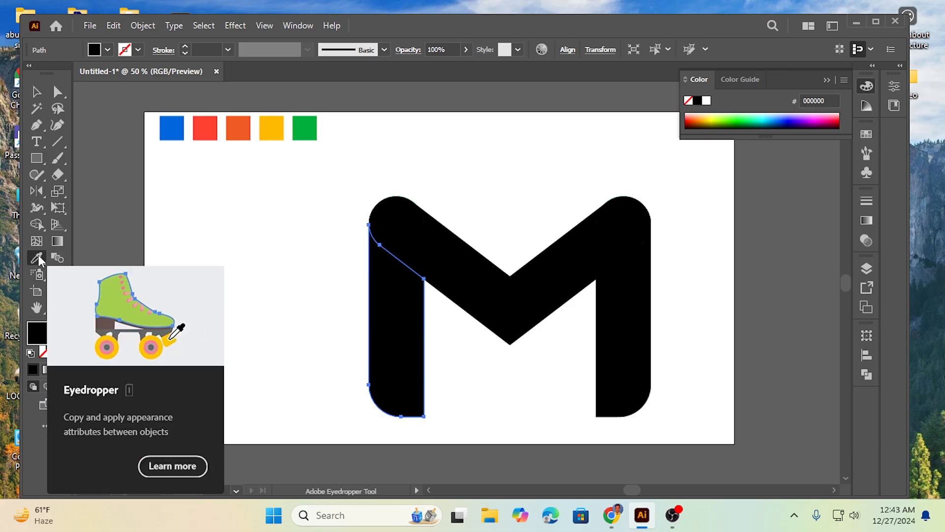
click(174, 129)
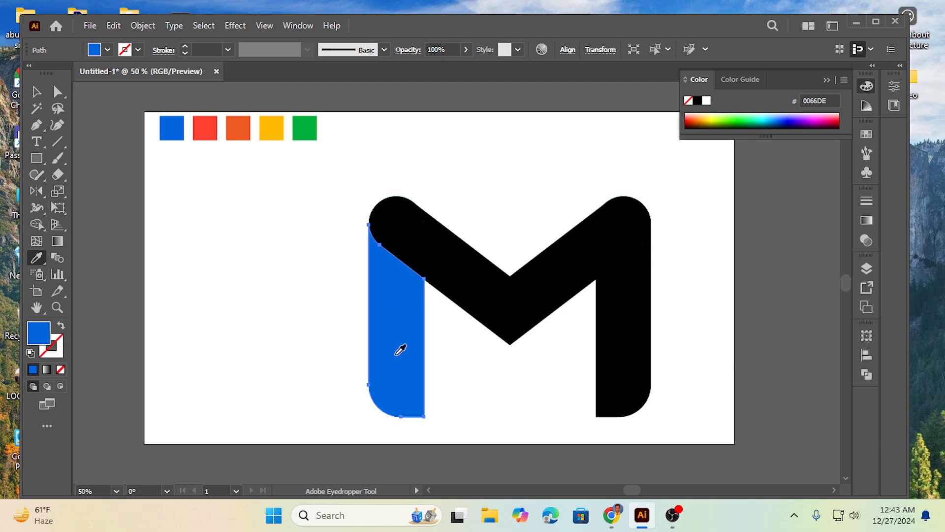
Fill the left top cap with the red swatch colour
key(ctrl)
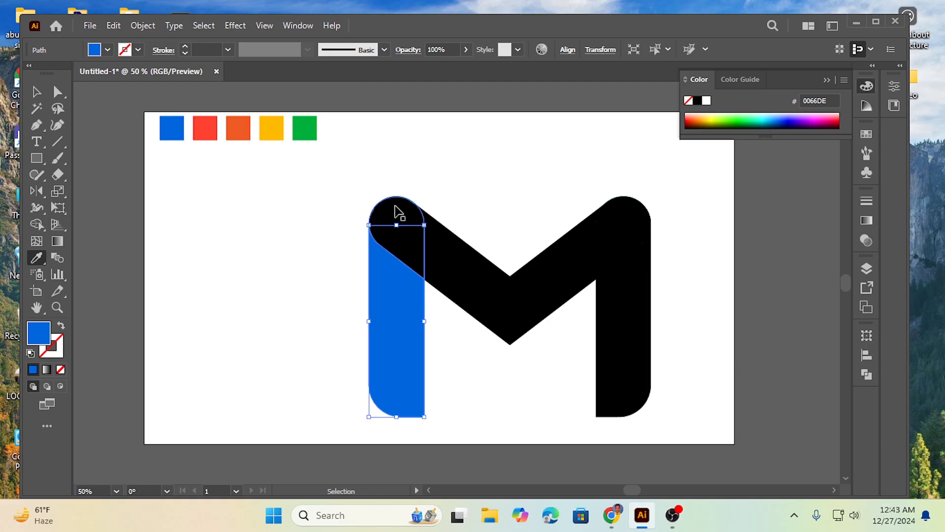
ctrl+click(399, 211)
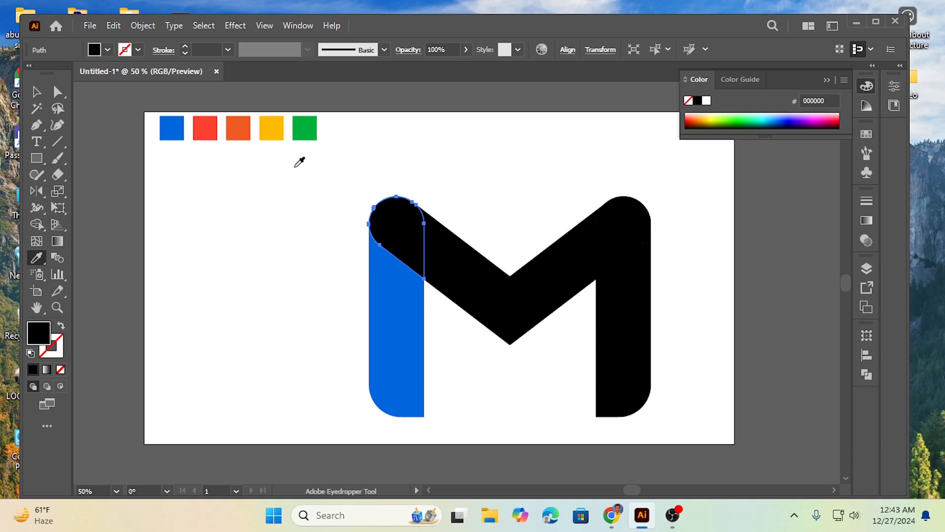
click(214, 127)
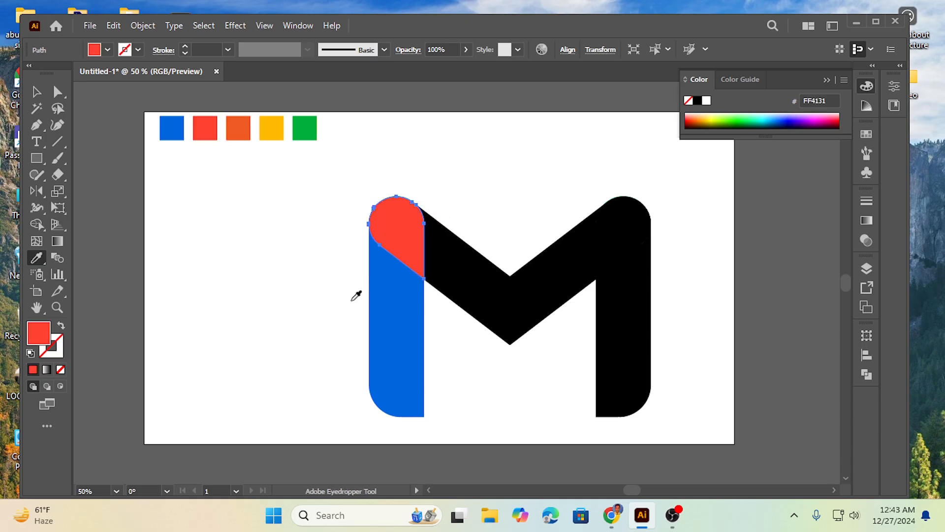
Fill the V-shaped middle piece with the orange swatch colour
key(ctrl)
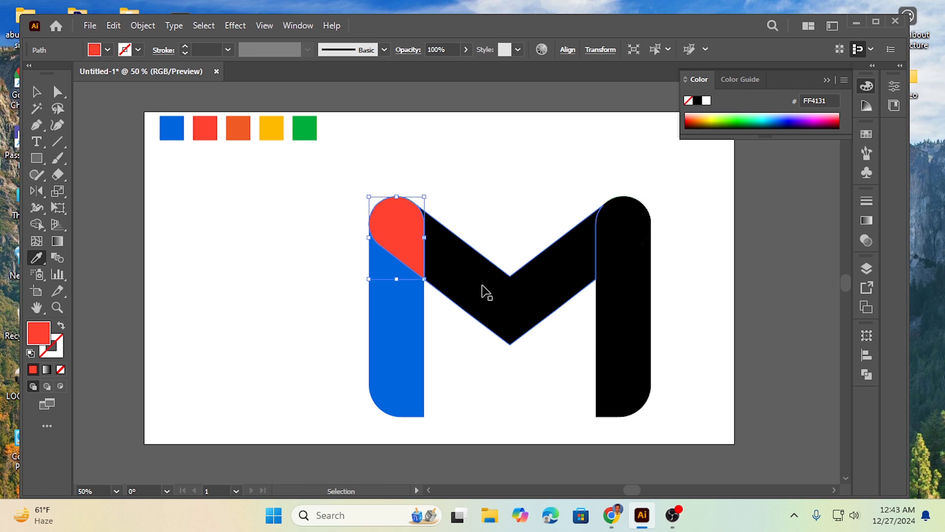
ctrl+click(487, 291)
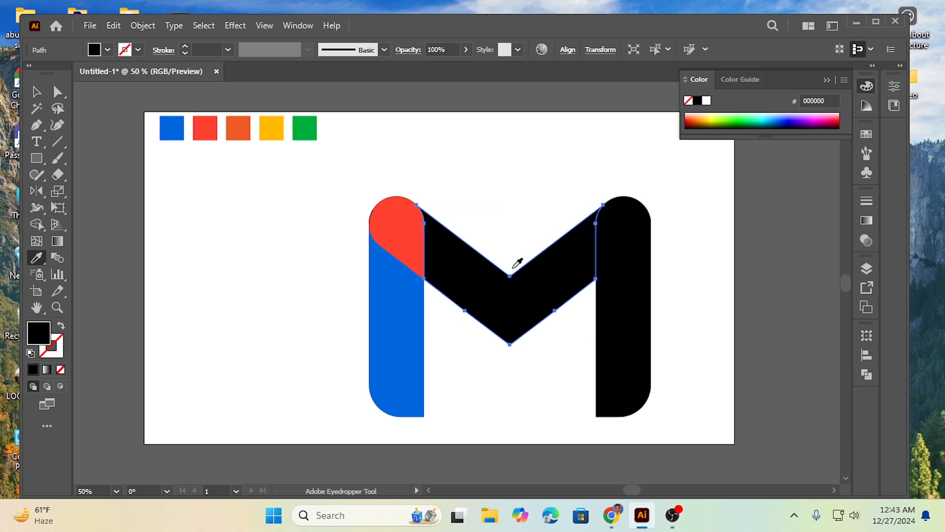
click(244, 126)
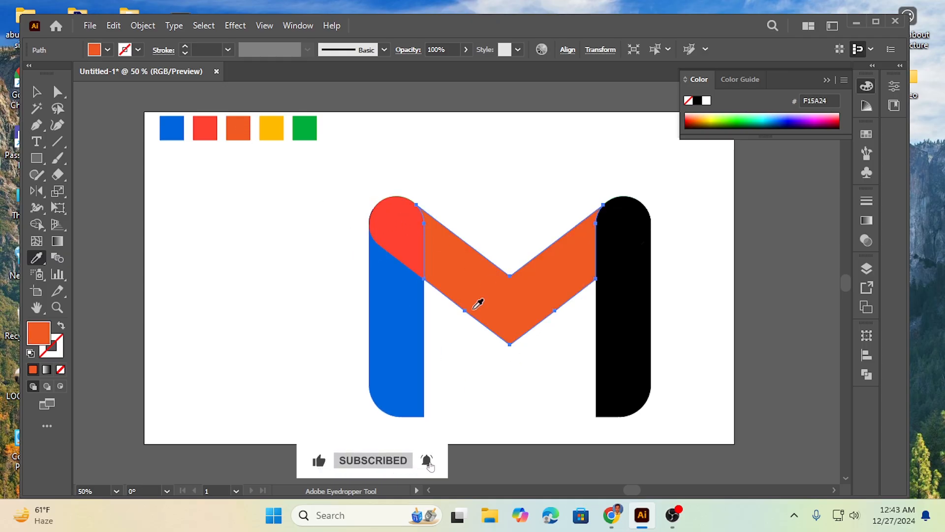
Fill the right top cap with the yellow swatch colour
key(ctrl)
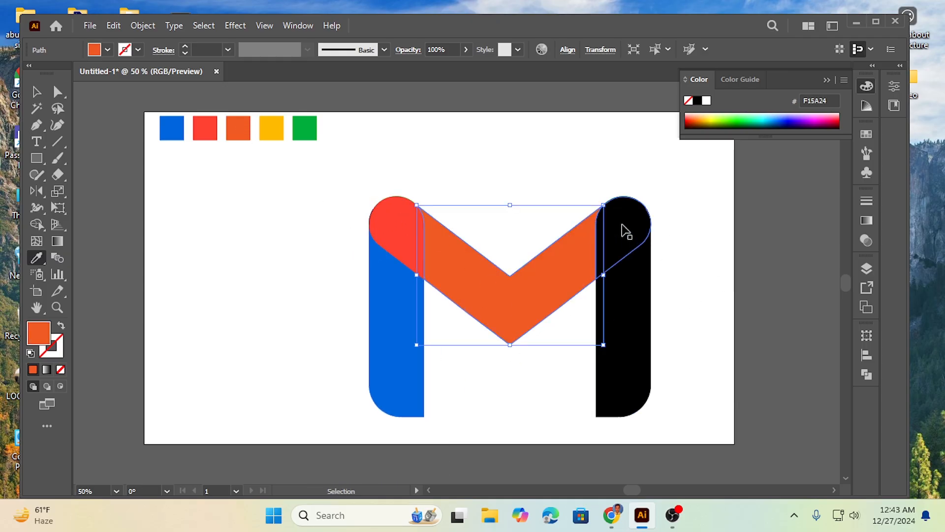
ctrl+click(625, 229)
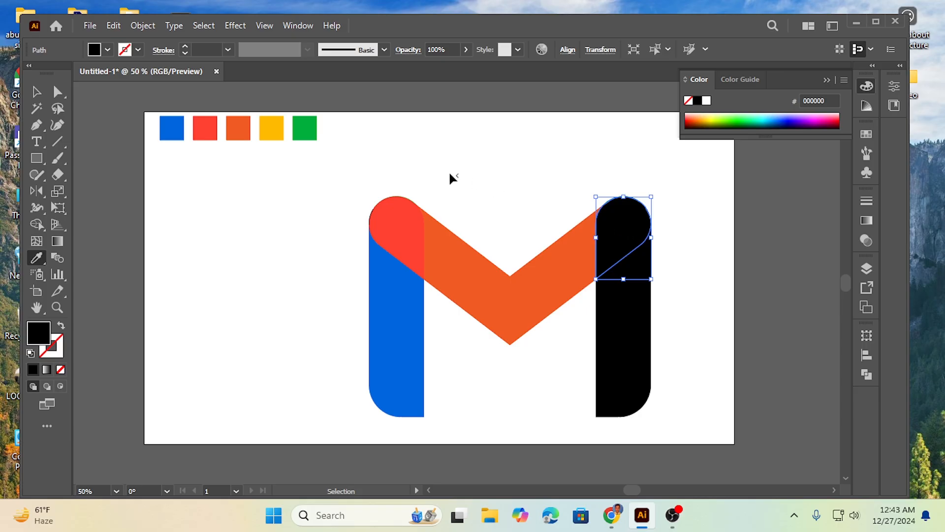
click(273, 125)
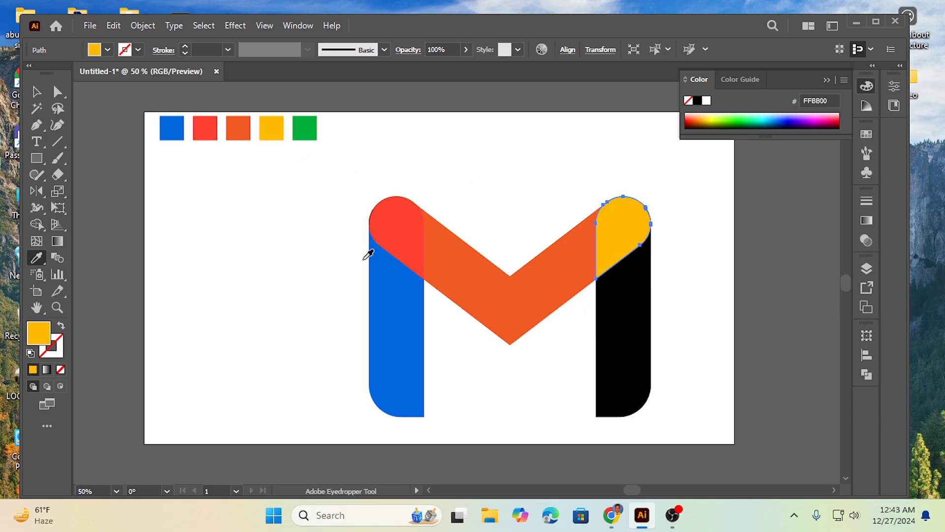
Fill the right lower bar with the green swatch colour
key(v)
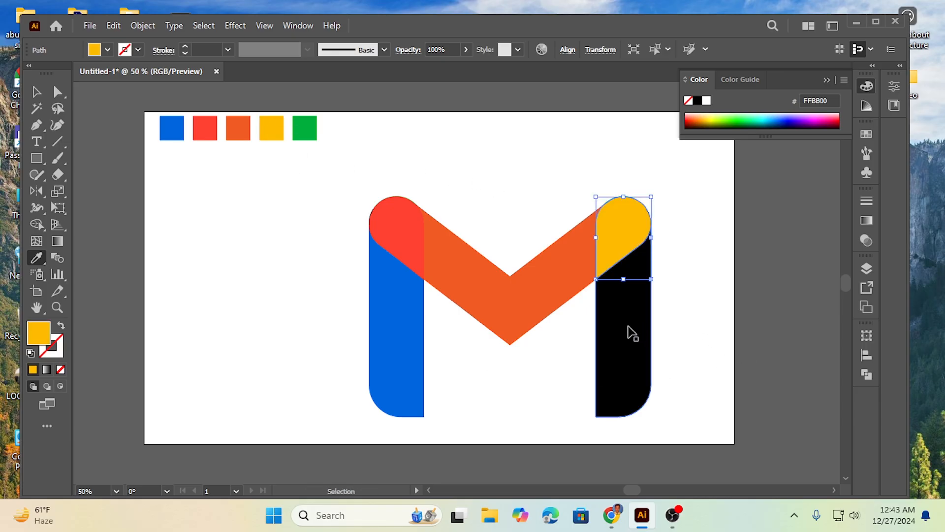
click(634, 341)
key(i)
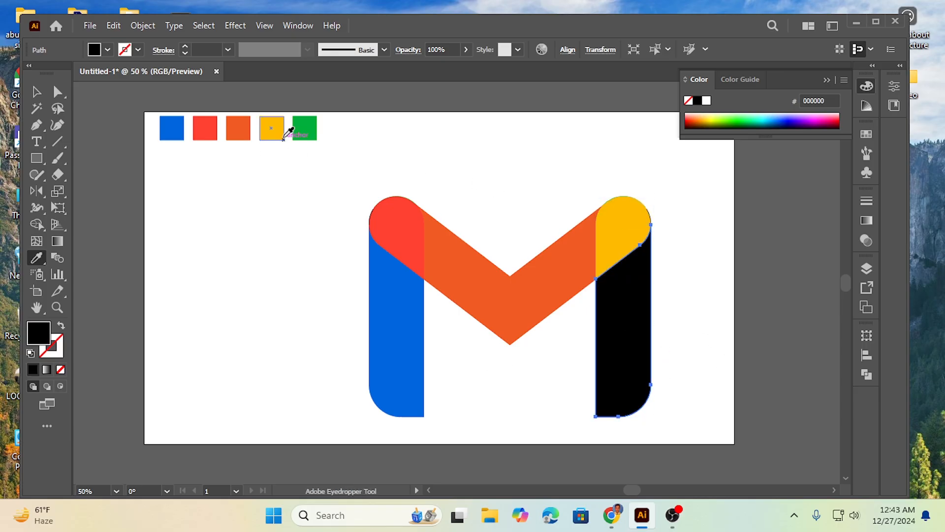
click(309, 126)
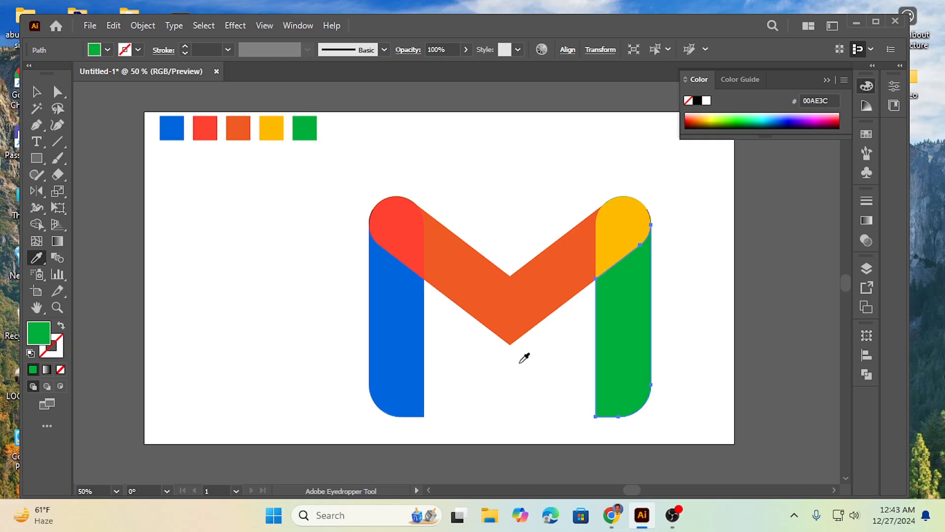
Select the whole coloured M and move it left on the artboard
click(37, 91)
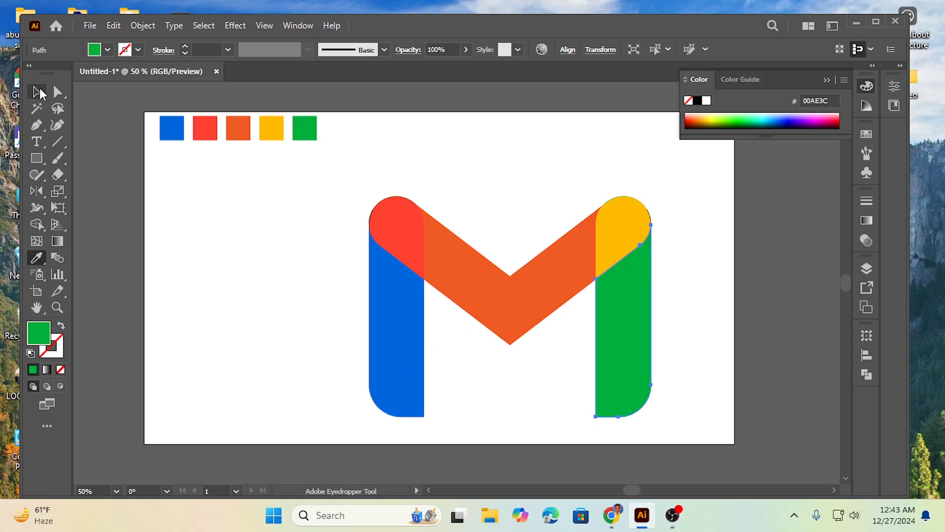
click(238, 265)
drag(316, 205, 670, 377)
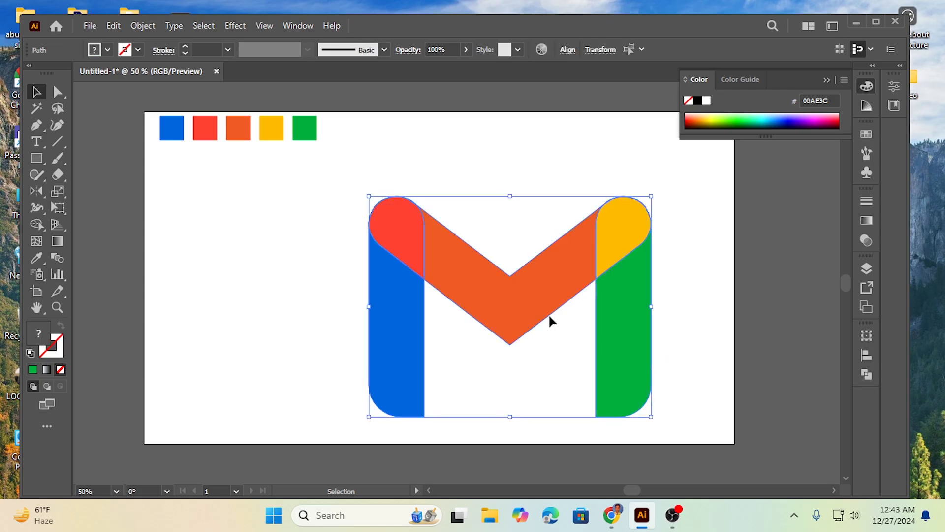
drag(548, 320, 450, 306)
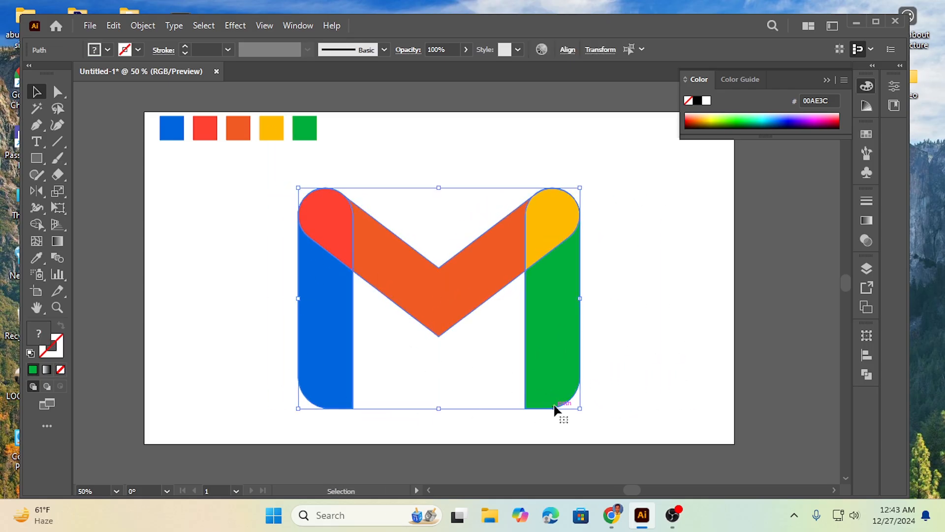
Select the entire logo and scale it down proportionally from its lower-right corner
click(222, 250)
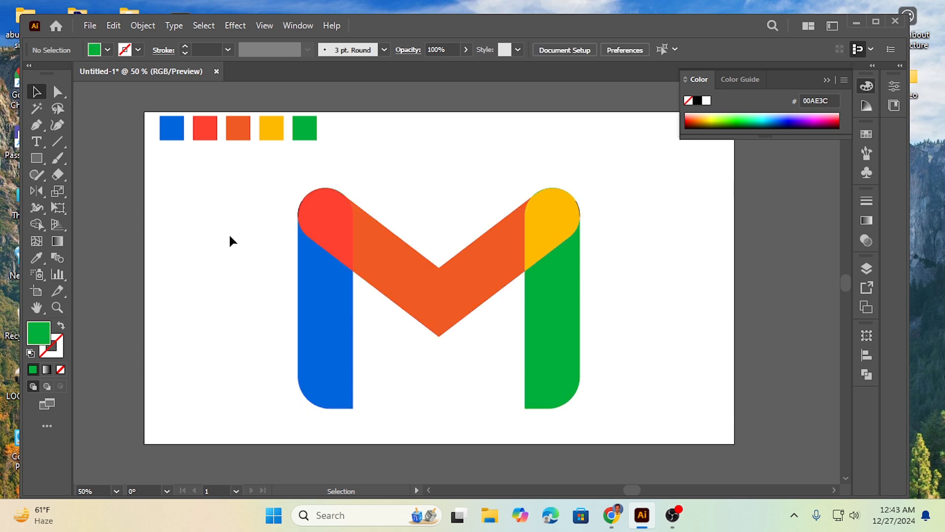
drag(249, 200, 639, 412)
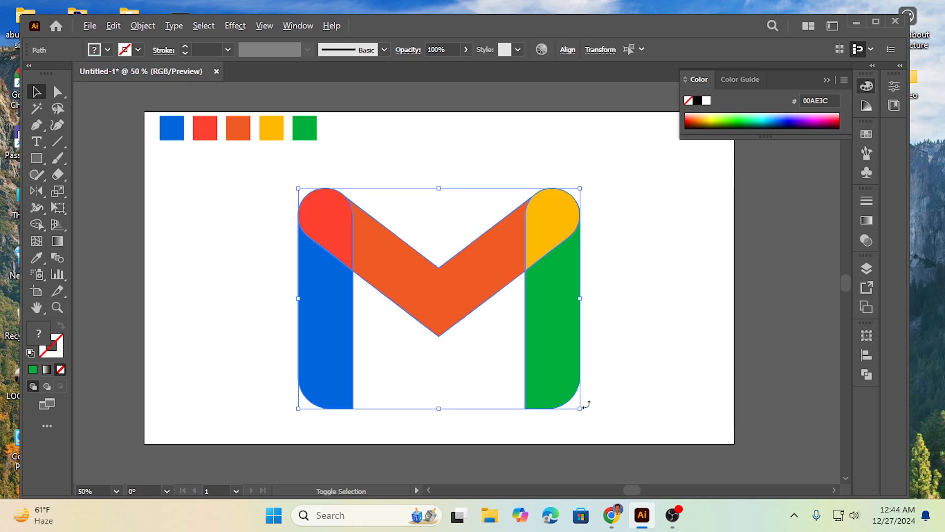
drag(581, 409, 523, 376)
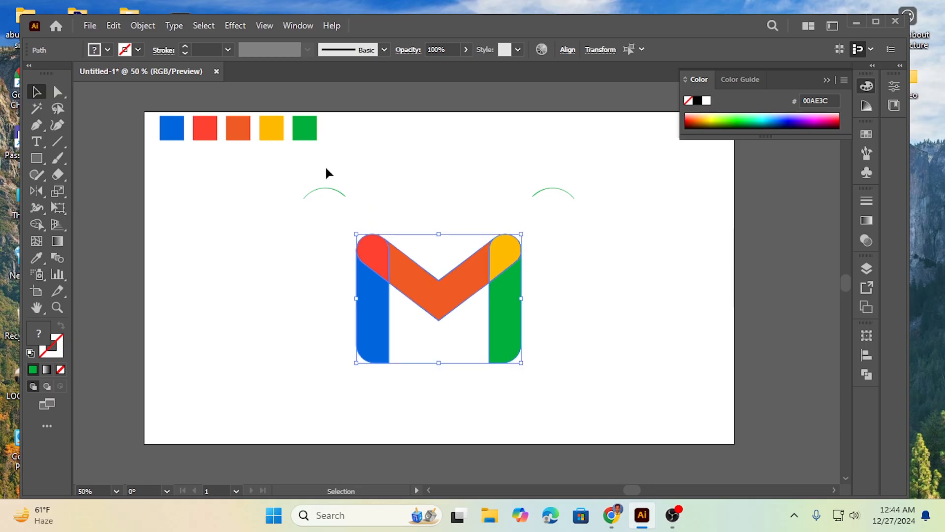
Delete the two leftover green arcs above the logo
drag(325, 167, 334, 202)
key(Delete)
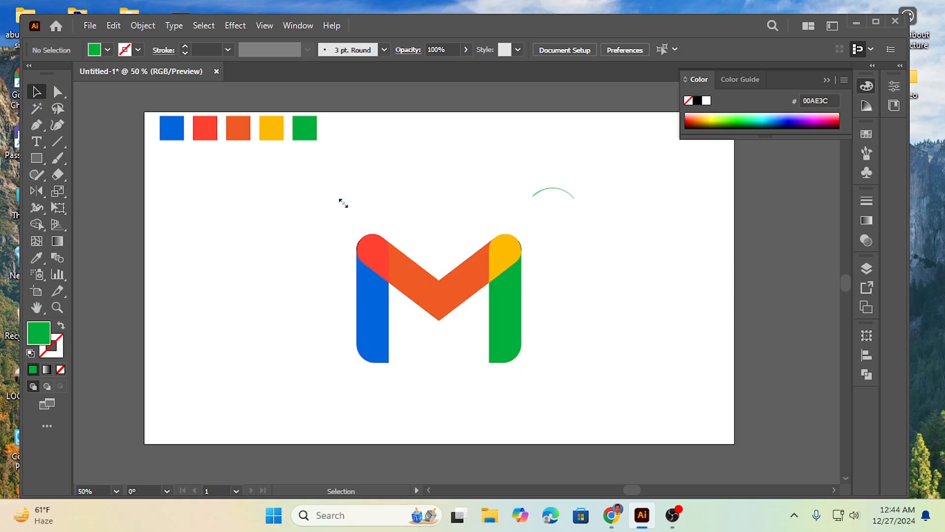
click(569, 197)
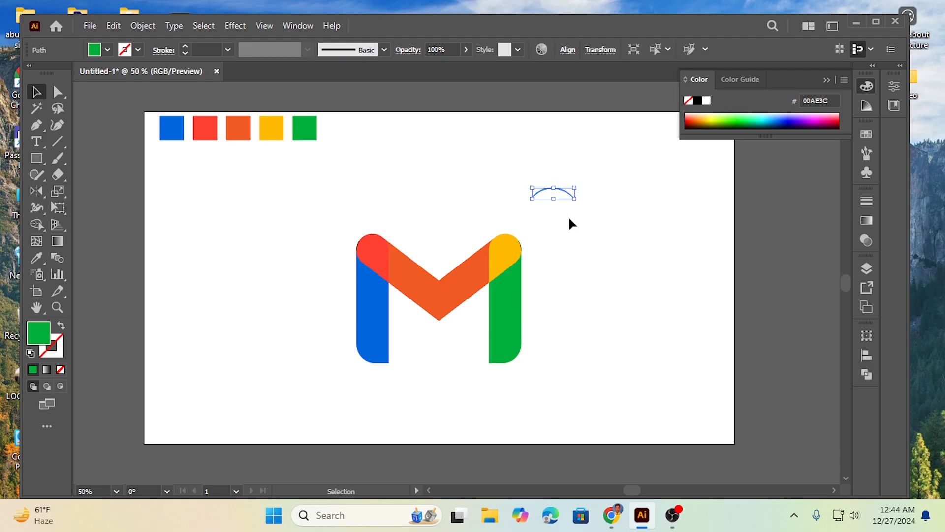
key(Delete)
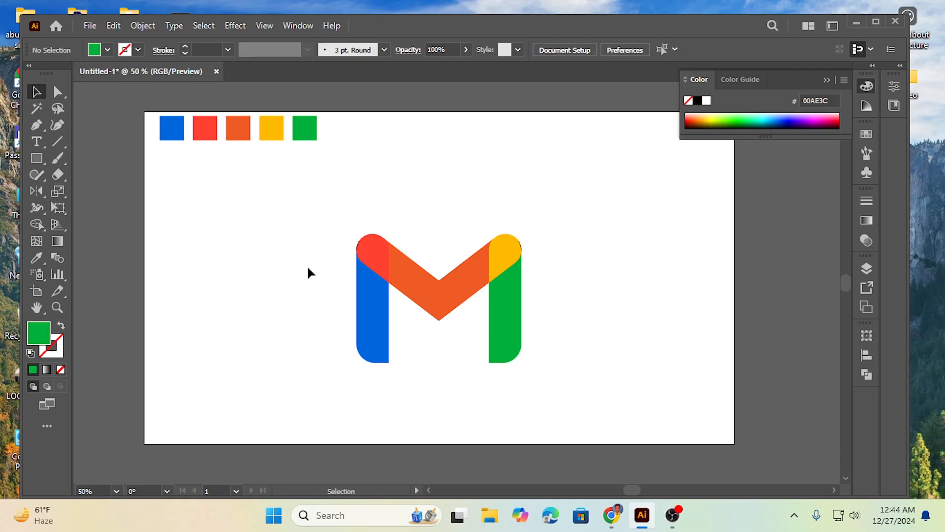
click(502, 249)
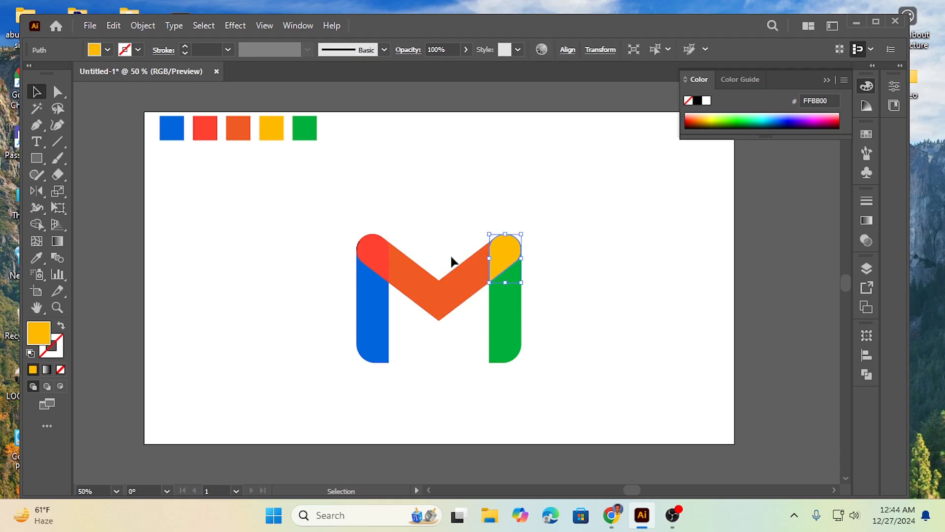
click(264, 300)
drag(319, 214, 563, 362)
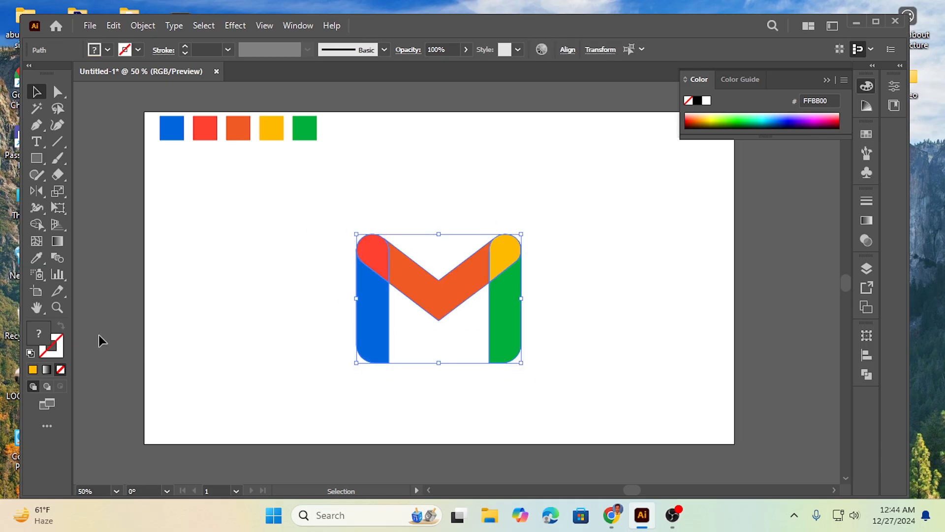
click(497, 182)
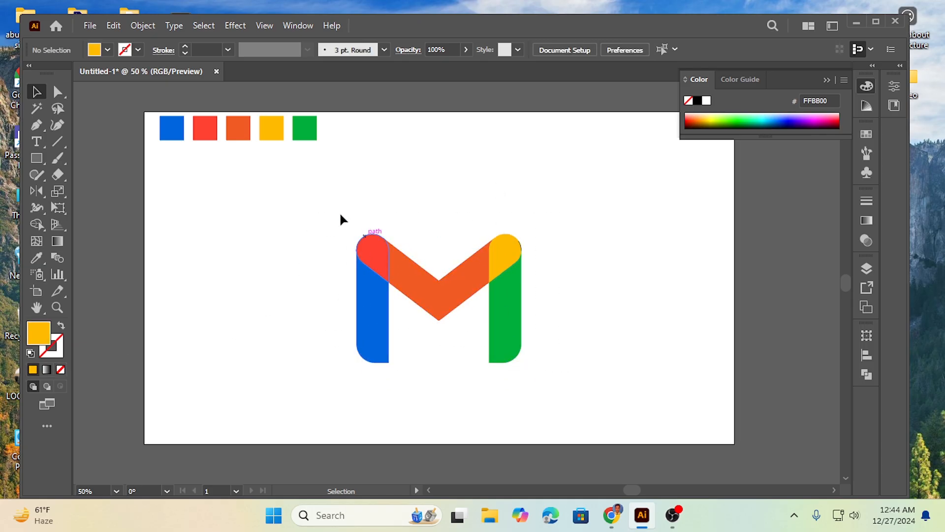
Select the entire logo, enlarge it proportionally from its lower-right corner, and move it up to fill the artboard
drag(304, 226, 538, 379)
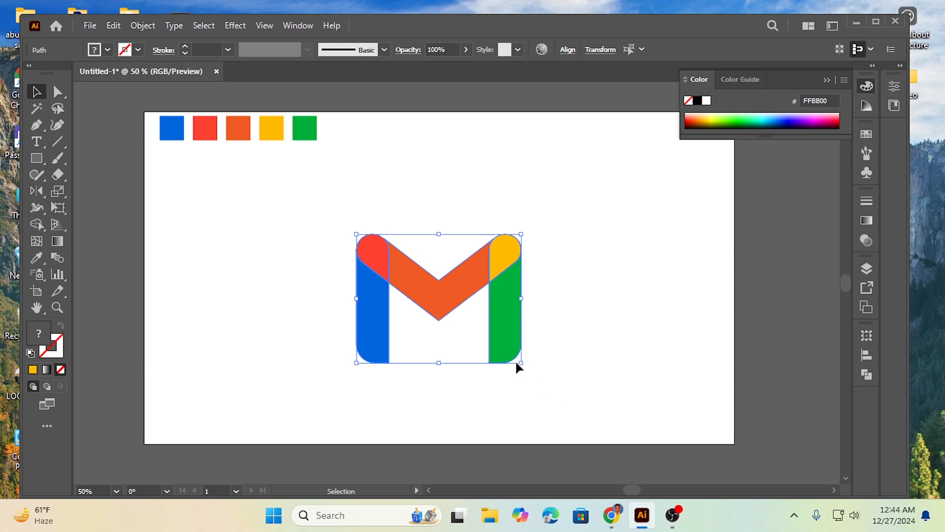
drag(522, 362, 677, 437)
drag(483, 249, 551, 227)
click(108, 260)
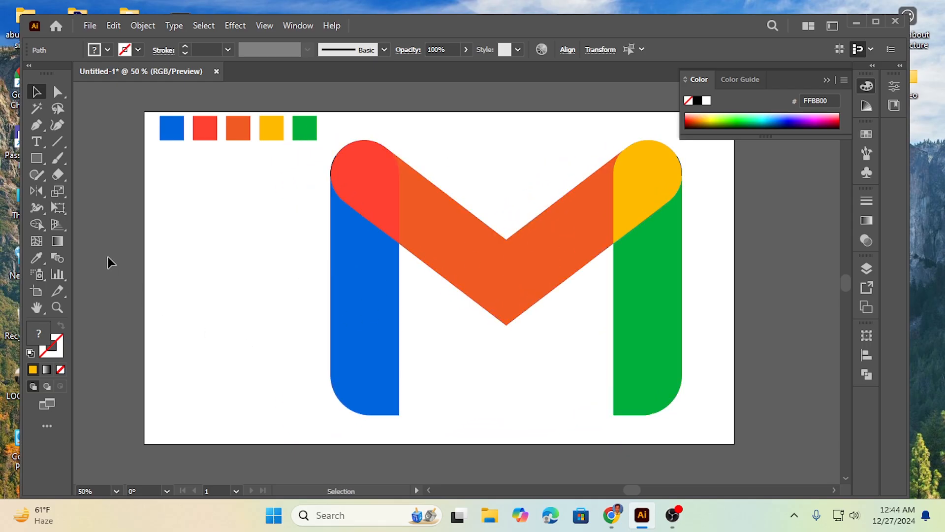